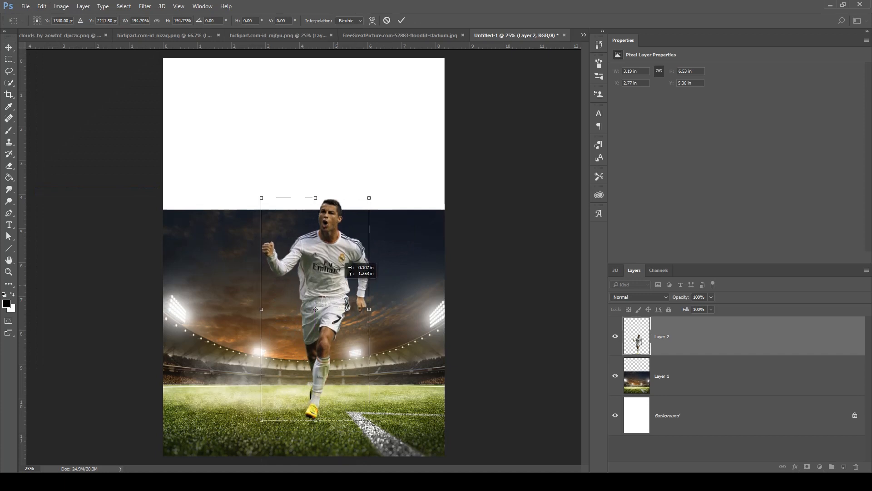
- Apply the running player's transform and add a layer mask to the stadium layer for brush painting
{"action": "key", "text": "Return"}
{"action": "left_click", "coordinate": [686, 376]}
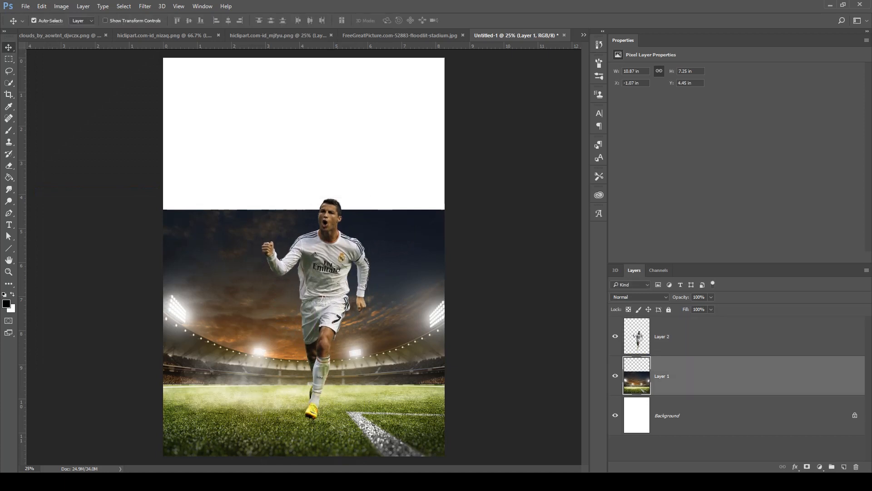
{"action": "left_click", "coordinate": [807, 467]}
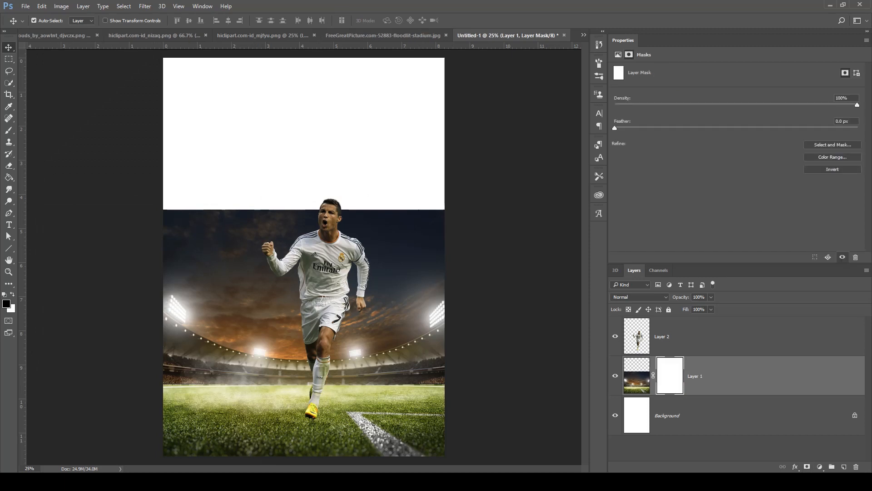
{"action": "key", "text": "b"}
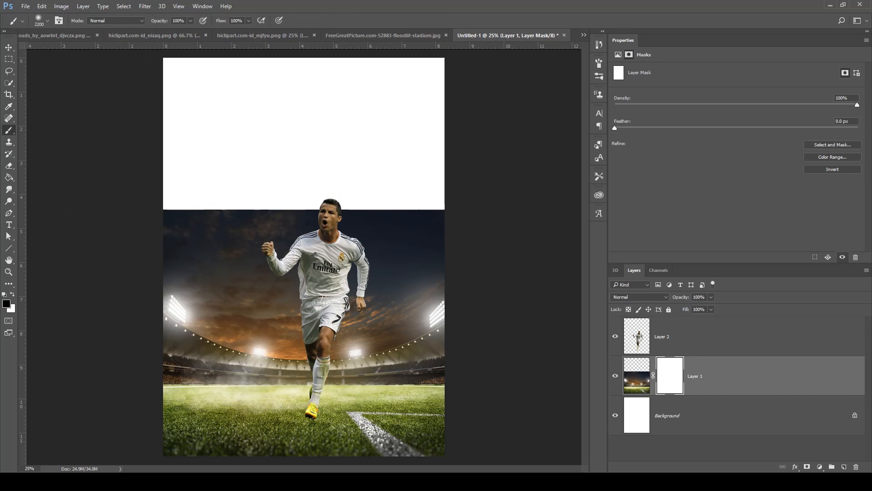
{"action": "left_click", "coordinate": [47, 21]}
{"action": "scroll", "coordinate": [77, 132], "scroll_direction": "up", "scroll_amount": 1}
{"action": "double_click", "coordinate": [77, 119]}
{"action": "key", "text": "bracketright"}
{"action": "key", "text": "bracketright"}
{"action": "key", "text": "bracketright"}
{"action": "key", "text": "bracketright"}
{"action": "key", "text": "bracketright"}
{"action": "key", "text": "bracketright"}
{"action": "key", "text": "bracketright"}
{"action": "key", "text": "bracketright"}
{"action": "key", "text": "bracketright"}
{"action": "key", "text": "bracketright"}
{"action": "key", "text": "bracketright"}
{"action": "key", "text": "bracketright"}
{"action": "key", "text": "bracketright"}
{"action": "key", "text": "bracketright"}
{"action": "key", "text": "bracketright"}
{"action": "key", "text": "bracketright"}
{"action": "key", "text": "bracketright"}
{"action": "key", "text": "bracketright"}
{"action": "key", "text": "bracketright"}
{"action": "key", "text": "bracketright"}
{"action": "left_click", "coordinate": [205, 170]}
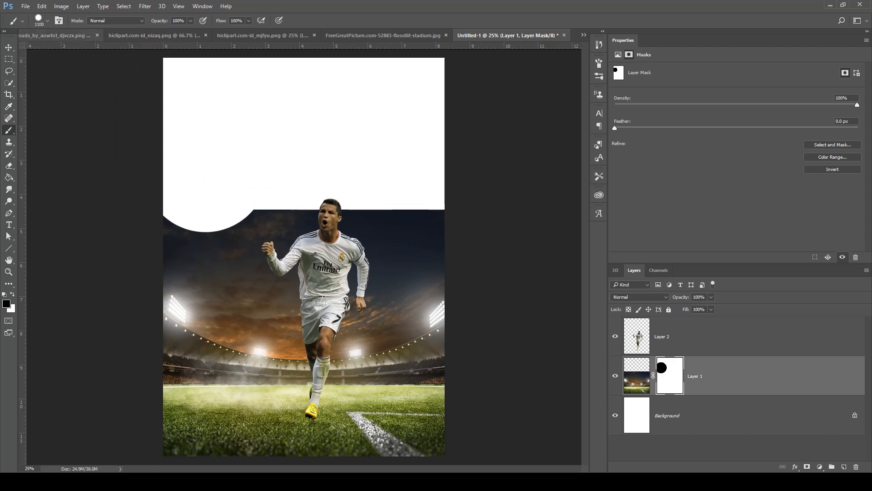
{"action": "key", "text": "ctrl+z"}
- Fade out the stadium's sky by painting black on its layer mask with a 1500 px soft brush
{"action": "left_click", "coordinate": [47, 21]}
{"action": "double_click", "coordinate": [107, 86]}
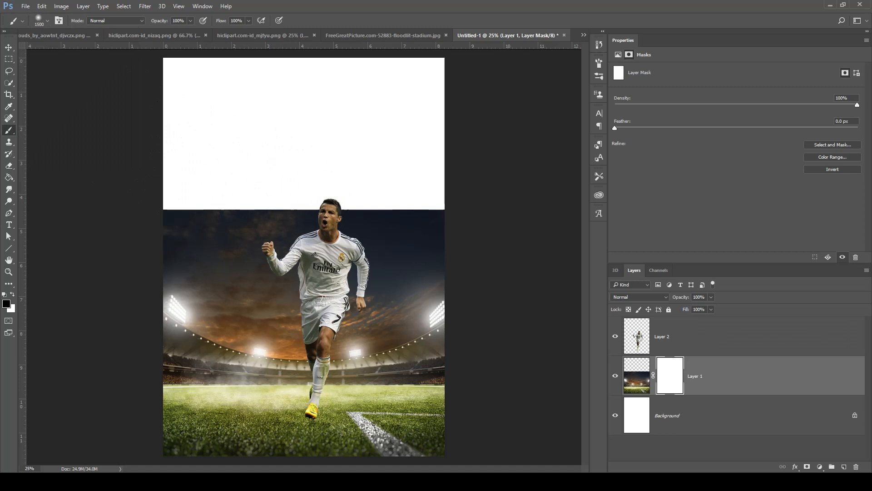
{"action": "mouse_move", "coordinate": [205, 156]}
{"action": "left_mouse_down"}
{"action": "mouse_move", "coordinate": [230, 197]}
{"action": "mouse_move", "coordinate": [195, 169]}
{"action": "mouse_move", "coordinate": [367, 198]}
{"action": "mouse_move", "coordinate": [370, 236]}
{"action": "mouse_move", "coordinate": [432, 175]}
{"action": "left_mouse_up"}
{"action": "mouse_move", "coordinate": [327, 225]}
{"action": "left_mouse_down"}
{"action": "mouse_move", "coordinate": [318, 257]}
{"action": "mouse_move", "coordinate": [306, 260]}
{"action": "mouse_move", "coordinate": [210, 198]}
{"action": "mouse_move", "coordinate": [317, 238]}
{"action": "mouse_move", "coordinate": [351, 267]}
{"action": "mouse_move", "coordinate": [330, 278]}
{"action": "mouse_move", "coordinate": [363, 272]}
{"action": "mouse_move", "coordinate": [282, 269]}
{"action": "mouse_move", "coordinate": [226, 252]}
{"action": "mouse_move", "coordinate": [233, 265]}
{"action": "mouse_move", "coordinate": [290, 289]}
{"action": "mouse_move", "coordinate": [282, 288]}
{"action": "mouse_move", "coordinate": [352, 268]}
{"action": "mouse_move", "coordinate": [405, 219]}
{"action": "mouse_move", "coordinate": [240, 273]}
{"action": "mouse_move", "coordinate": [233, 228]}
{"action": "left_mouse_up"}
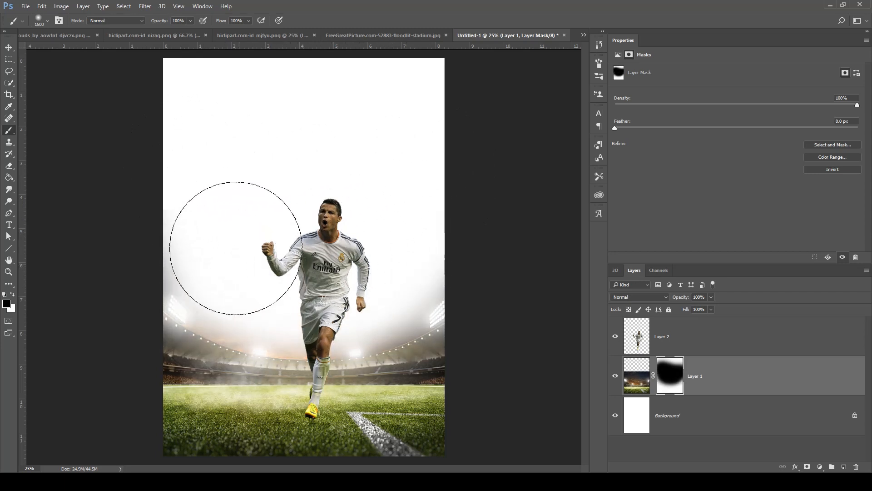
- Copy the black clouds image into the poster document and place its layer directly below the stadium layer
{"action": "key", "text": "ctrl+Tab"}
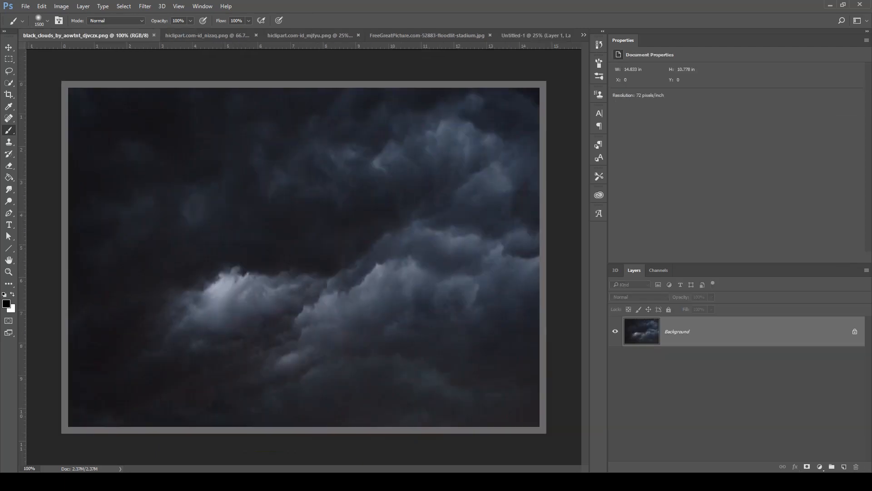
{"action": "key", "text": "v"}
{"action": "left_click_drag", "start_coordinate": [527, 107], "coordinate": [330, 157]}
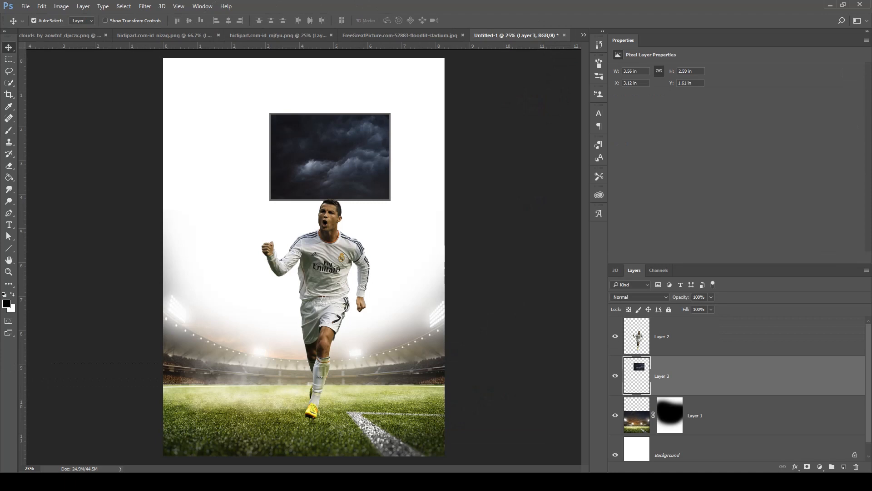
{"action": "left_click_drag", "start_coordinate": [681, 380], "coordinate": [682, 426]}
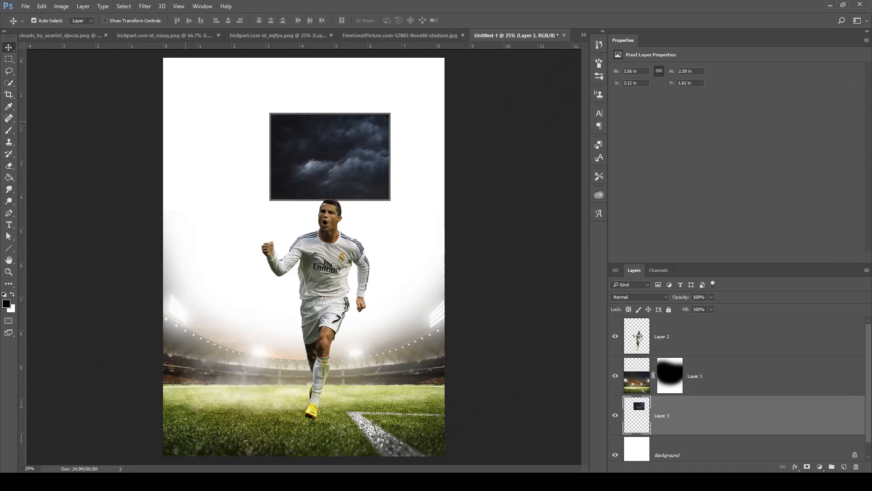
- Scale the clouds proportionally to about 443% and position them to fill the sky behind the stadium
{"action": "left_click", "coordinate": [41, 6]}
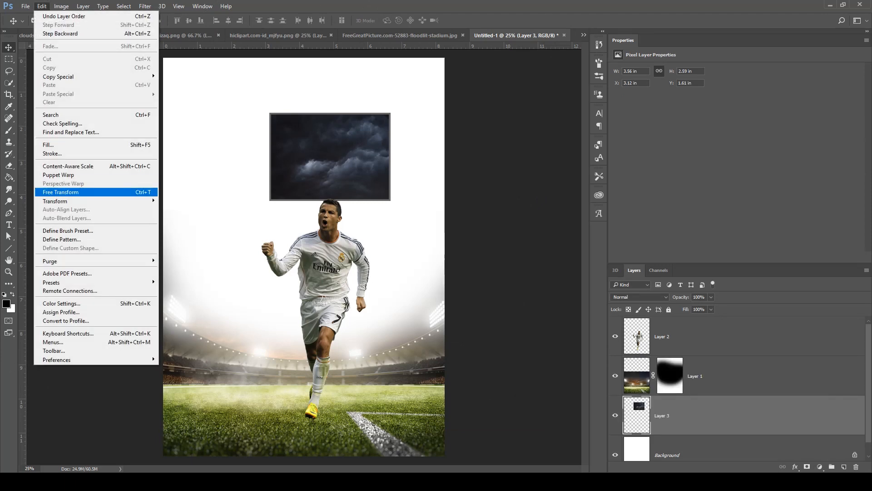
{"action": "left_click", "coordinate": [69, 192]}
{"action": "left_click_drag", "start_coordinate": [390, 201], "coordinate": [597, 351]}
{"action": "left_click_drag", "start_coordinate": [378, 249], "coordinate": [371, 302]}
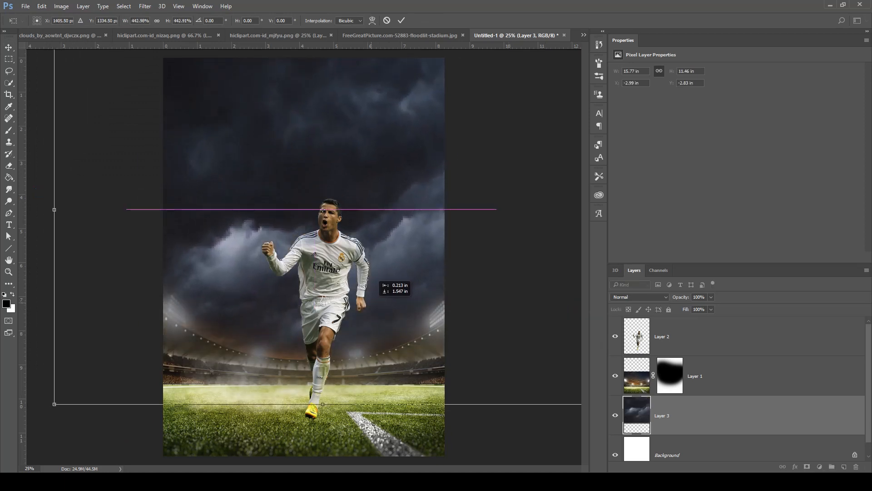
{"action": "left_click_drag", "start_coordinate": [322, 211], "coordinate": [323, 226]}
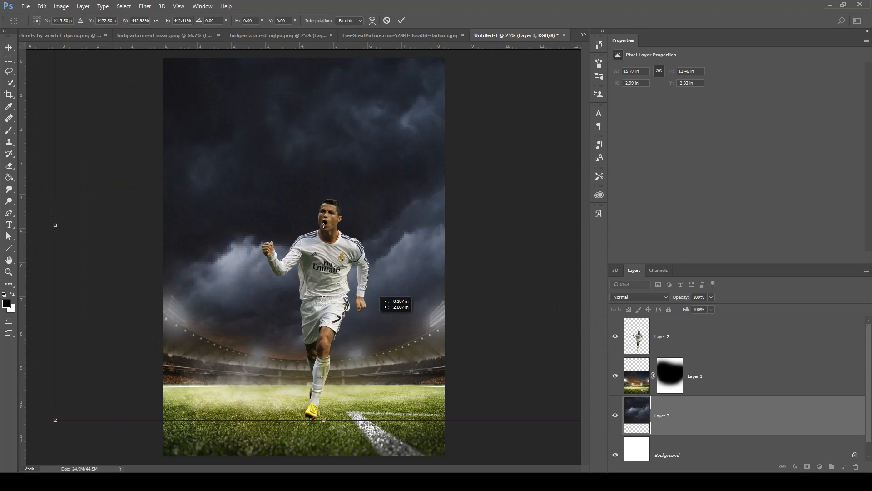
{"action": "key", "text": "Return"}
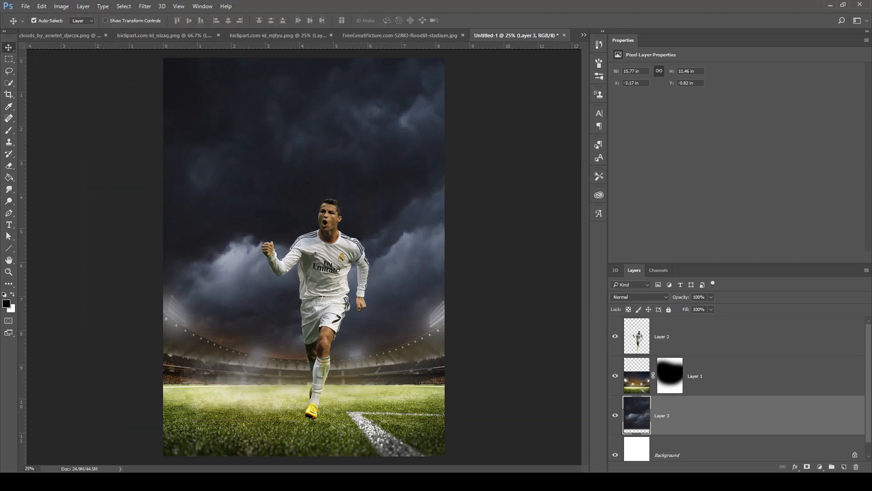
- Create a new empty layer above the stadium layer and set the foreground color to off-white
{"action": "left_click", "coordinate": [722, 376]}
{"action": "left_click", "coordinate": [844, 466]}
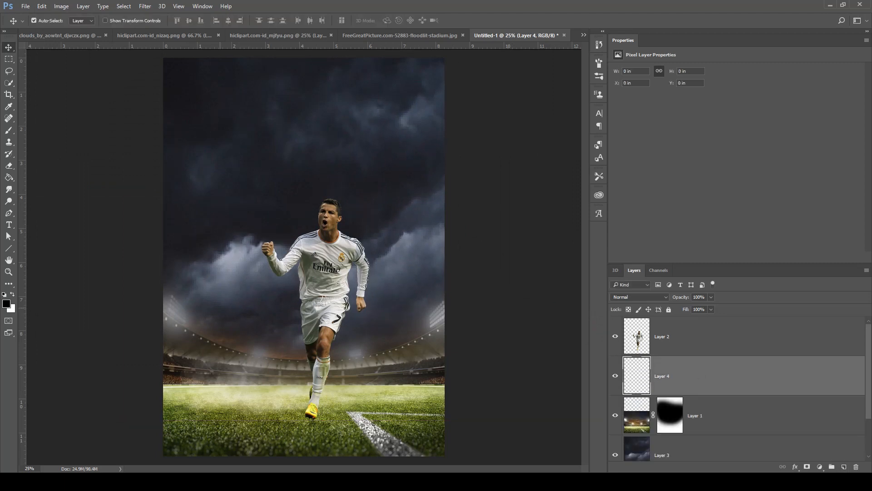
{"action": "left_click", "coordinate": [6, 304]}
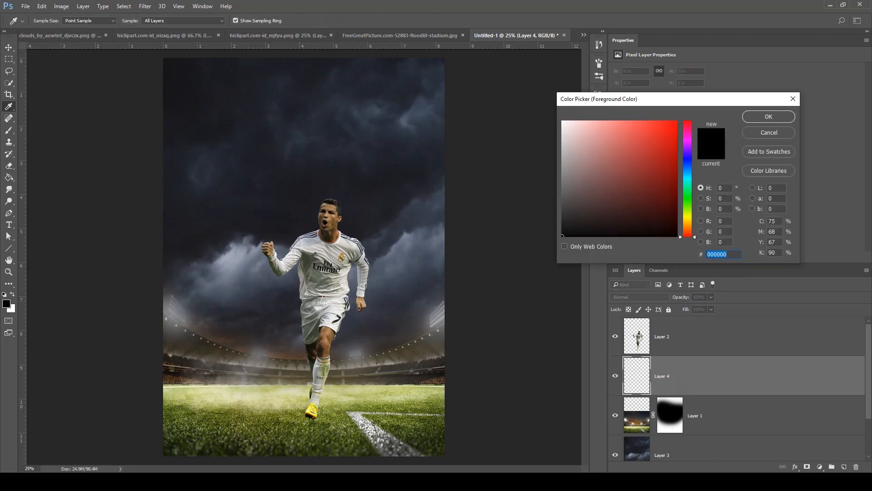
{"action": "type", "text": "ffffff"}
{"action": "left_click", "coordinate": [769, 117]}
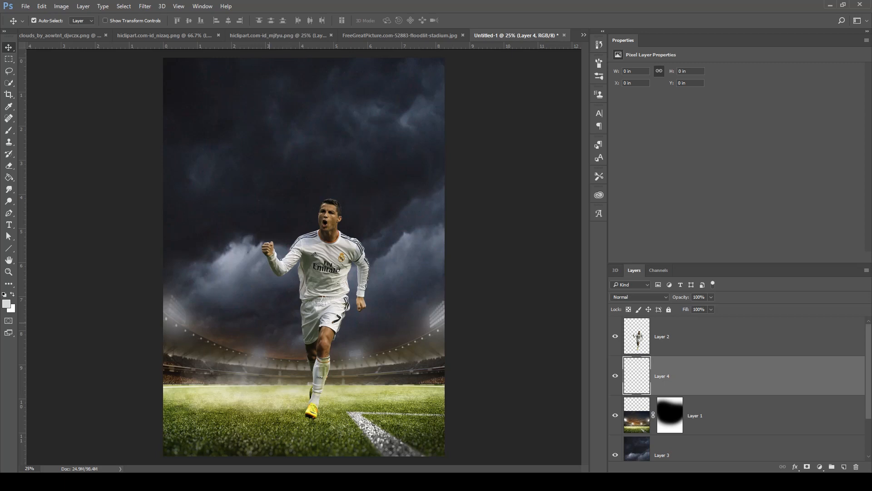
- Paint soft off-white fog across the stadium stands behind the running player with the 1500 px brush
{"action": "key", "text": "b"}
{"action": "left_click_drag", "start_coordinate": [220, 311], "coordinate": [563, 300]}
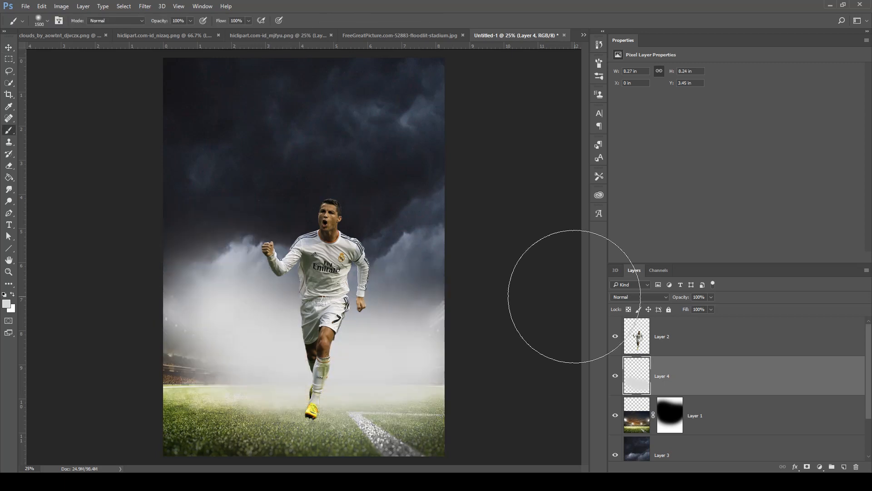
{"action": "key", "text": "ctrl+z"}
{"action": "left_click", "coordinate": [276, 305]}
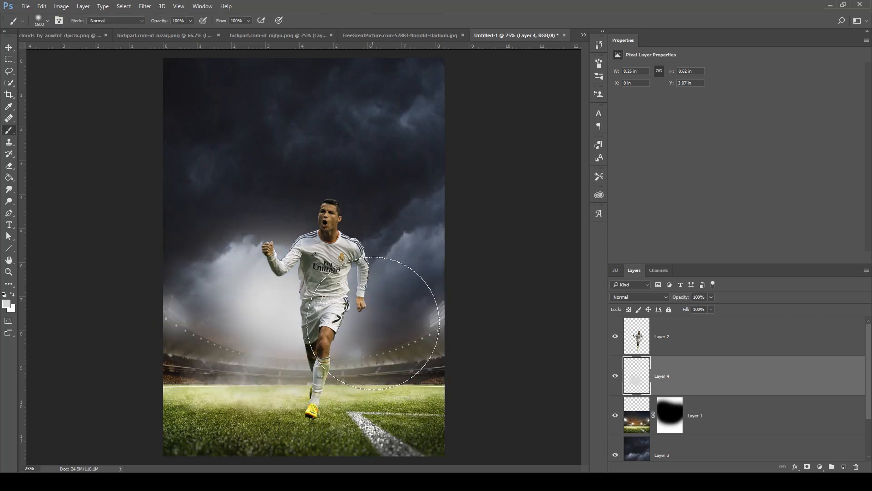
{"action": "mouse_move", "coordinate": [372, 323]}
{"action": "left_mouse_down"}
{"action": "mouse_move", "coordinate": [502, 301]}
{"action": "mouse_move", "coordinate": [565, 296]}
{"action": "left_mouse_up"}
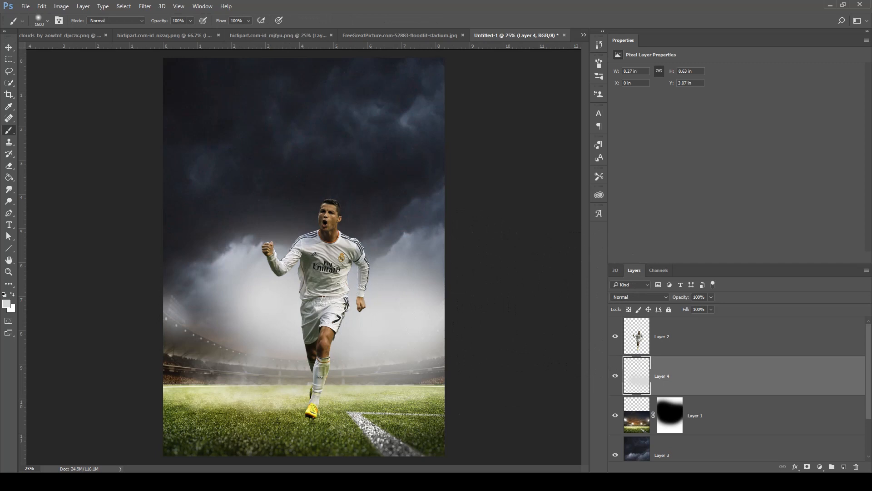
- Copy the shouting player cutout from the hiclipart.com-id_mjfyu image into the poster document
{"action": "left_click", "coordinate": [672, 337]}
{"action": "left_click", "coordinate": [9, 47]}
{"action": "left_click", "coordinate": [166, 36]}
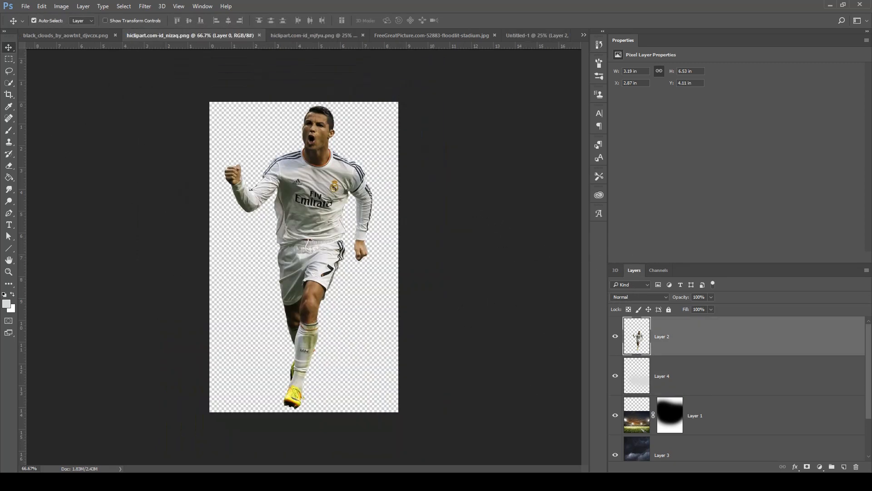
{"action": "left_click", "coordinate": [314, 35]}
{"action": "left_click_drag", "start_coordinate": [291, 166], "coordinate": [357, 194]}
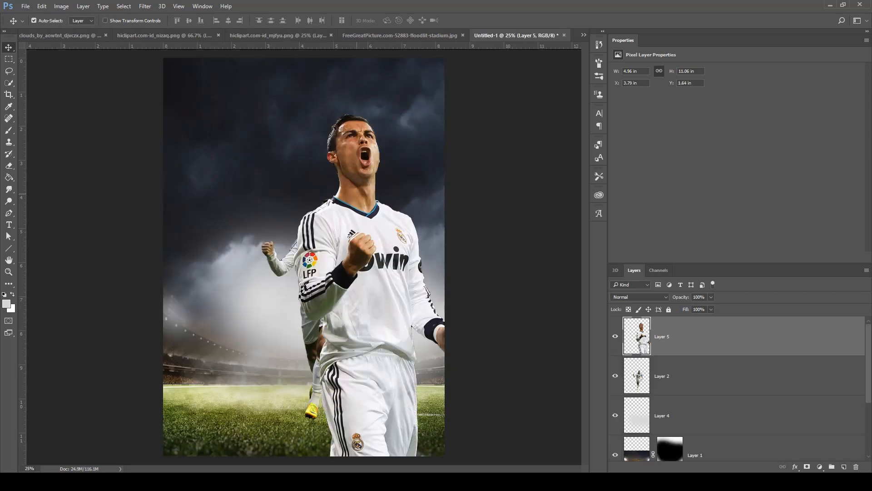
- Move the shouting player's layer below the stadium layer and above the clouds layer
{"action": "left_click_drag", "start_coordinate": [662, 336], "coordinate": [662, 435]}
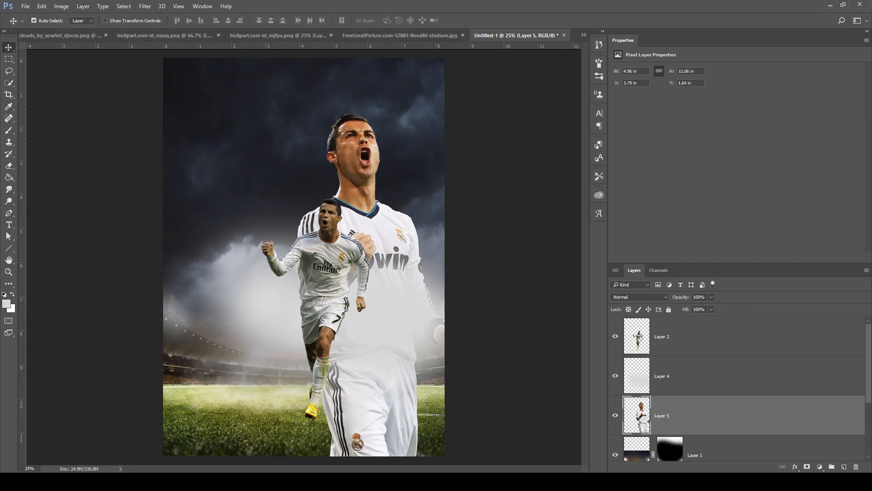
{"action": "scroll", "coordinate": [741, 388], "scroll_direction": "down", "scroll_amount": 3}
{"action": "left_click_drag", "start_coordinate": [681, 328], "coordinate": [681, 379]}
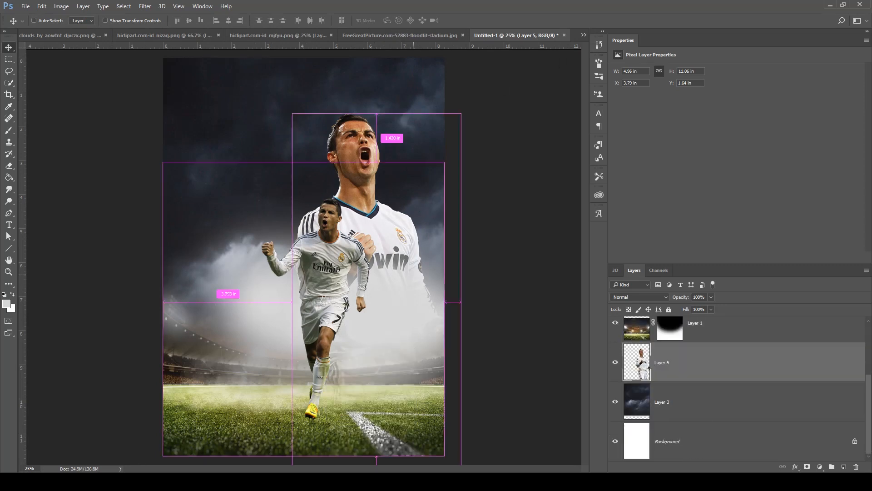
- Enlarge the shouting player to about 5.38 × 12 in and position him centrally behind the running player
{"action": "key", "text": "ctrl+t"}
{"action": "left_click_drag", "start_coordinate": [397, 216], "coordinate": [351, 215]}
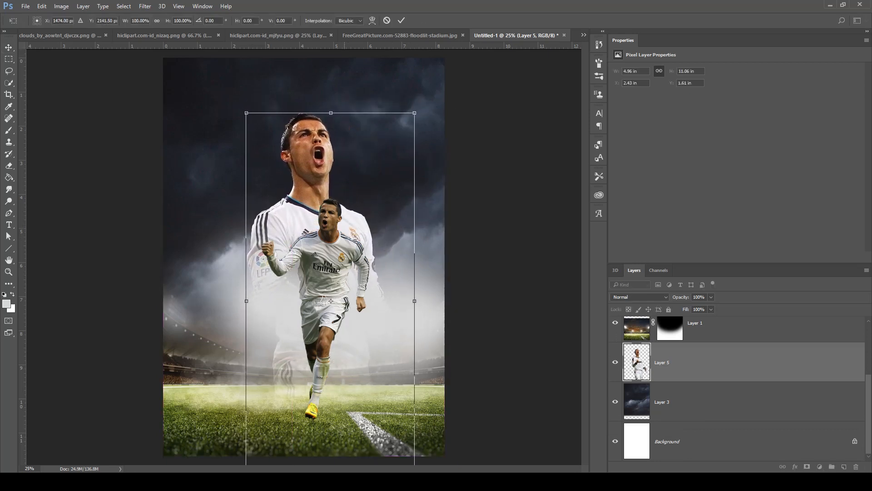
{"action": "left_click_drag", "start_coordinate": [415, 112], "coordinate": [422, 97]}
{"action": "mouse_move", "coordinate": [385, 154]}
{"action": "left_mouse_down"}
{"action": "mouse_move", "coordinate": [370, 147]}
{"action": "mouse_move", "coordinate": [375, 143]}
{"action": "mouse_move", "coordinate": [386, 178]}
{"action": "mouse_move", "coordinate": [389, 170]}
{"action": "left_mouse_up"}
{"action": "key", "text": "Return"}
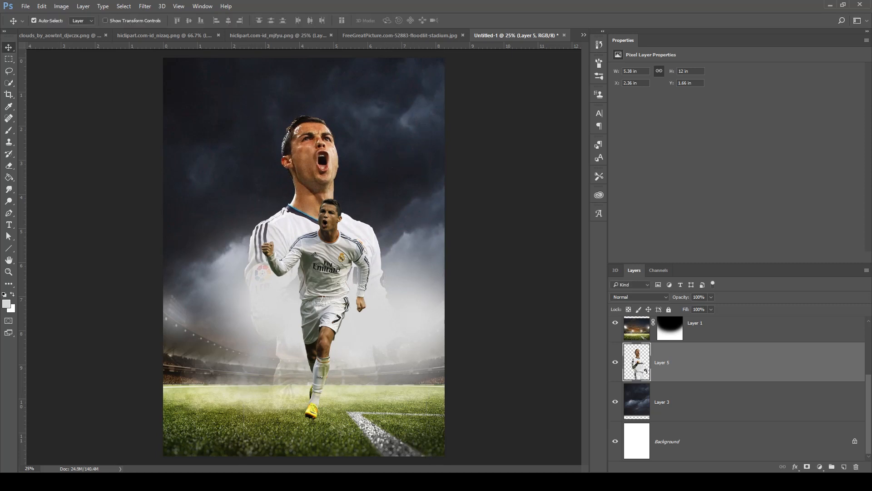
- Add a layer mask to the shouting player and paint black over his lower body to hide it behind the fog
{"action": "left_click", "coordinate": [807, 466]}
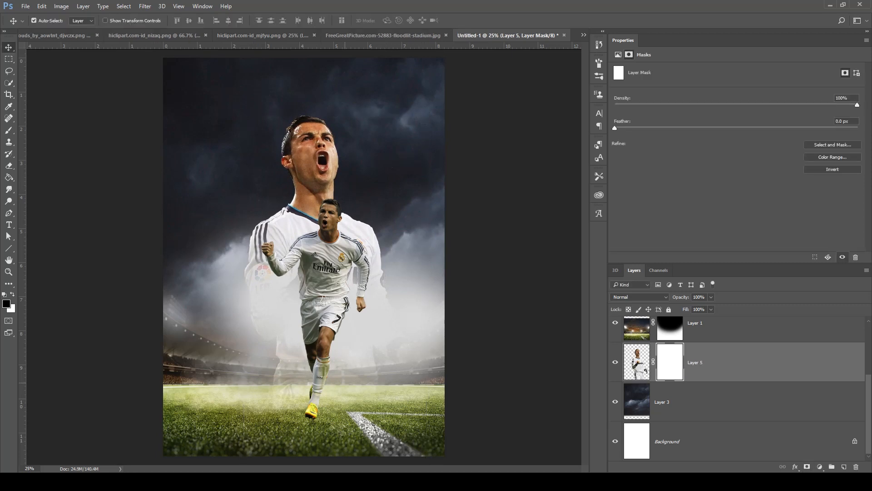
{"action": "key", "text": "b"}
{"action": "mouse_move", "coordinate": [287, 407]}
{"action": "left_mouse_down"}
{"action": "mouse_move", "coordinate": [391, 400]}
{"action": "mouse_move", "coordinate": [299, 407]}
{"action": "mouse_move", "coordinate": [252, 394]}
{"action": "mouse_move", "coordinate": [291, 406]}
{"action": "mouse_move", "coordinate": [402, 402]}
{"action": "mouse_move", "coordinate": [422, 377]}
{"action": "mouse_move", "coordinate": [325, 402]}
{"action": "mouse_move", "coordinate": [273, 393]}
{"action": "mouse_move", "coordinate": [384, 404]}
{"action": "left_mouse_up"}
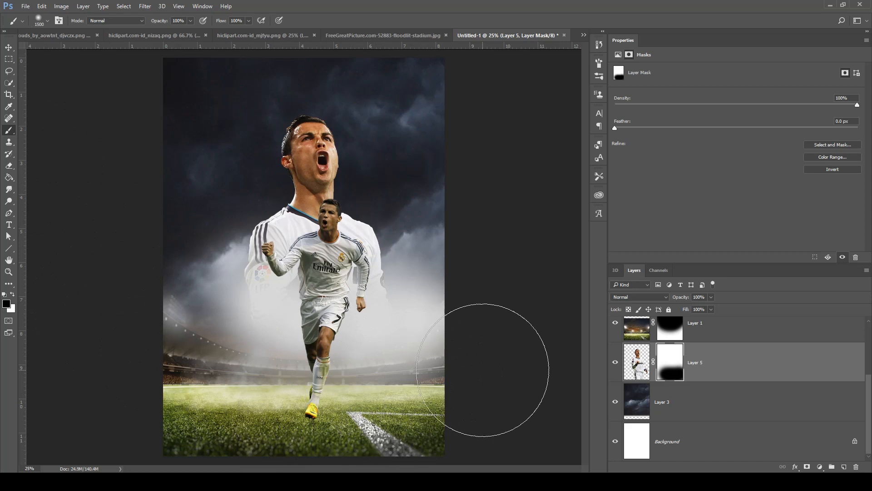
{"action": "key", "text": "ctrl+minus"}
{"action": "key", "text": "ctrl+minus"}
{"action": "key", "text": "ctrl+plus"}
{"action": "key", "text": "ctrl+plus"}
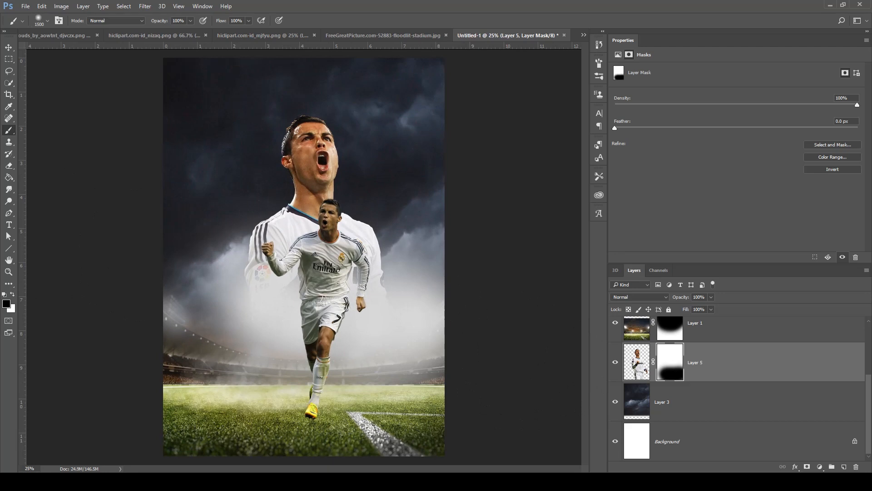
{"action": "key", "text": "t"}
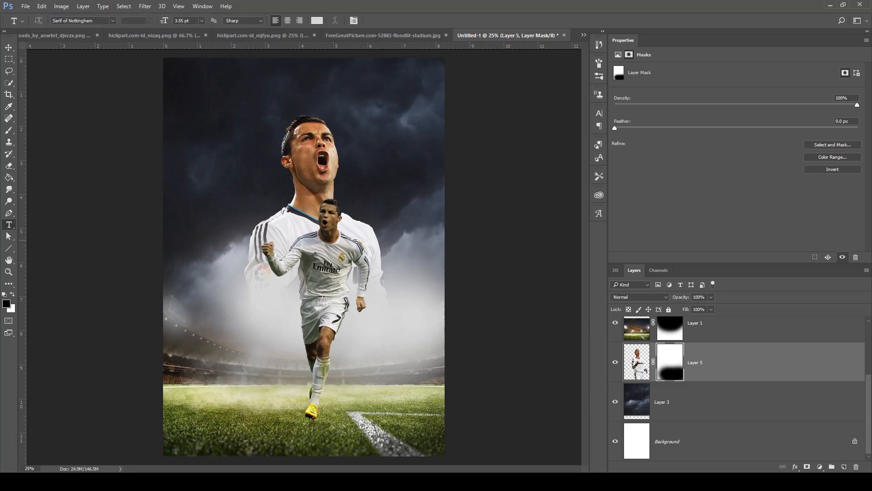
{"action": "left_click", "coordinate": [228, 239]}
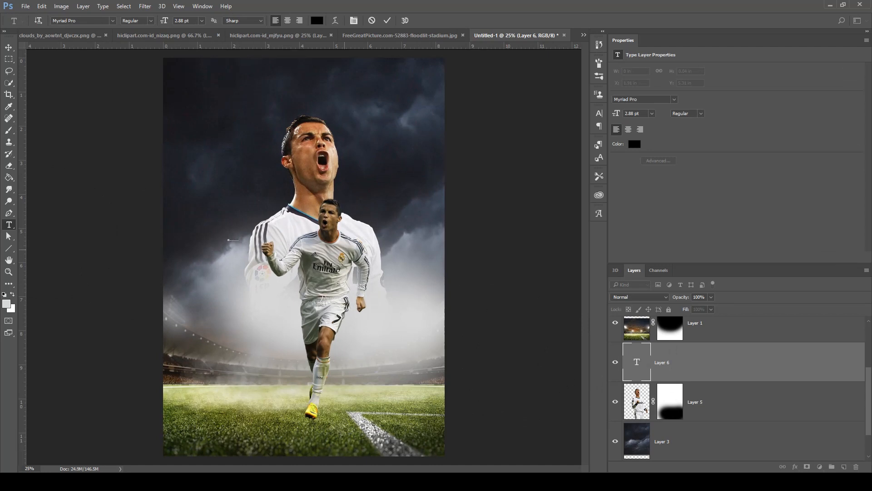
{"action": "key", "text": "Escape"}
- Discard the empty text layer and apply Camera Raw adjustments to the running player: Highlights -100, Shadows +54, Clarity +92, Exposure +0.05
{"action": "key", "text": "v"}
{"action": "key", "text": "alt+t"}
{"action": "key", "text": "Down"}
{"action": "key", "text": "Down"}
{"action": "key", "text": "Down"}
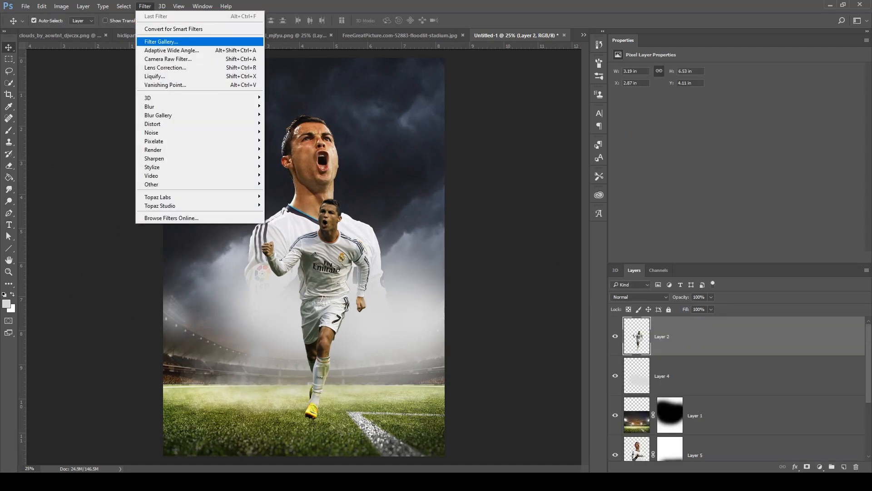
{"action": "key", "text": "Escape"}
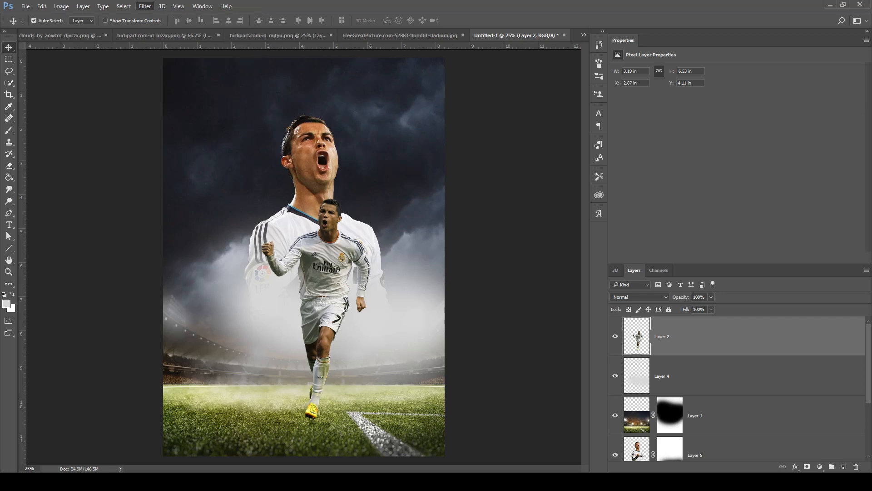
{"action": "key", "text": "shift+ctrl+a"}
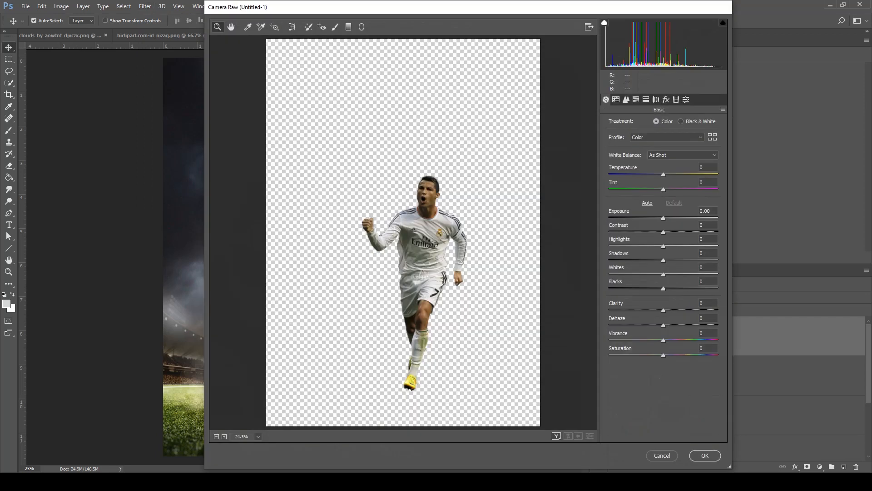
{"action": "left_click_drag", "start_coordinate": [663, 260], "coordinate": [609, 247]}
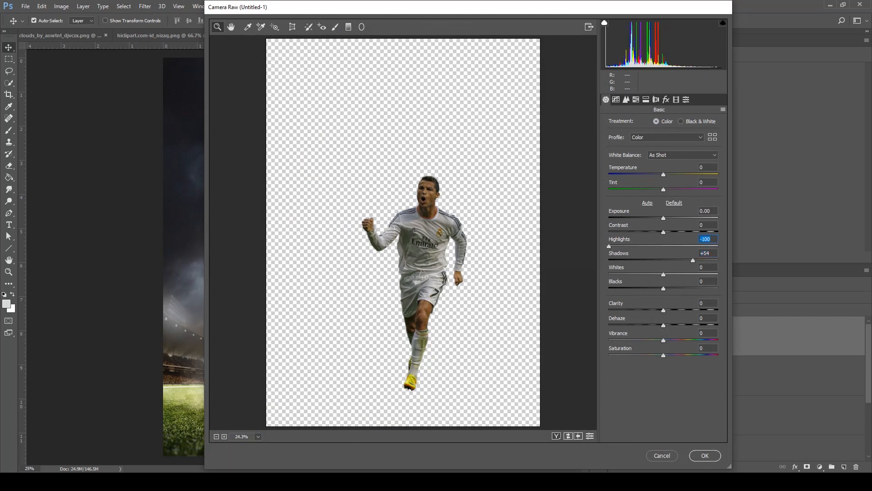
{"action": "left_click_drag", "start_coordinate": [663, 310], "coordinate": [713, 310]}
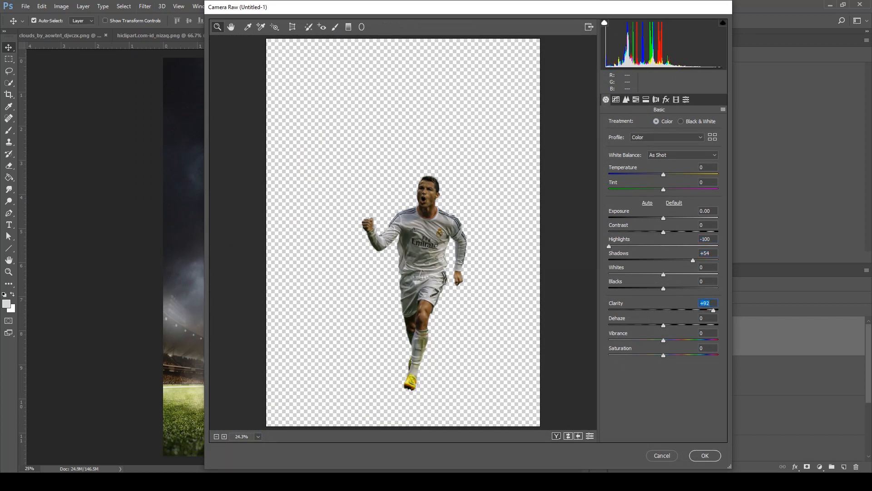
{"action": "left_click_drag", "start_coordinate": [664, 218], "coordinate": [664, 218]}
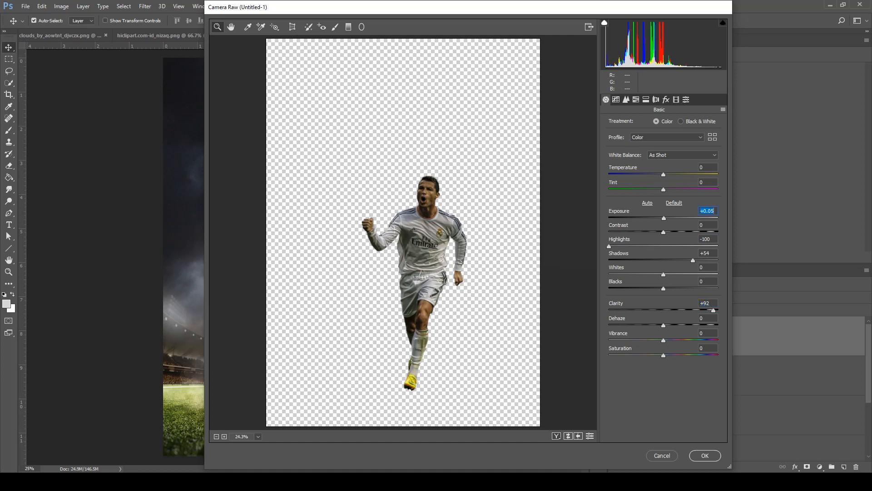
- Set the running player's Oranges saturation to -83 and Yellows to +43, shift the Yellows hue slightly negative, and apply the Camera Raw filter
{"action": "left_click", "coordinate": [636, 99]}
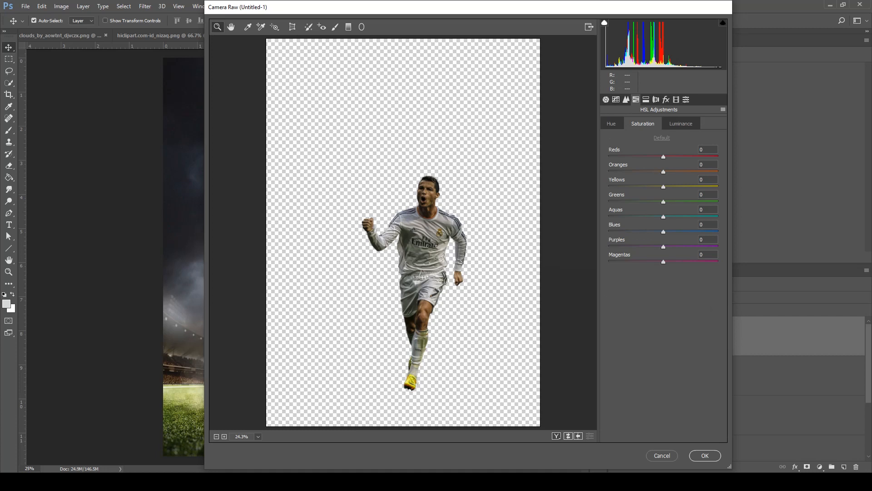
{"action": "left_click_drag", "start_coordinate": [663, 171], "coordinate": [687, 187]}
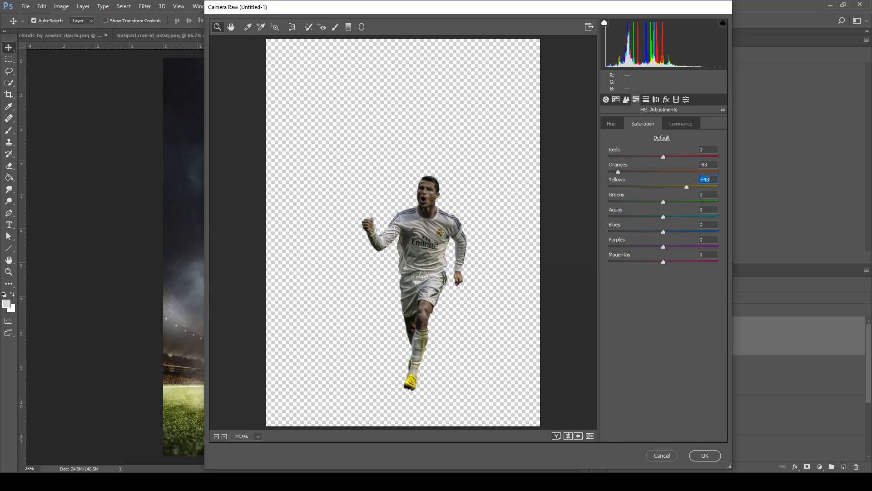
{"action": "left_click", "coordinate": [612, 123]}
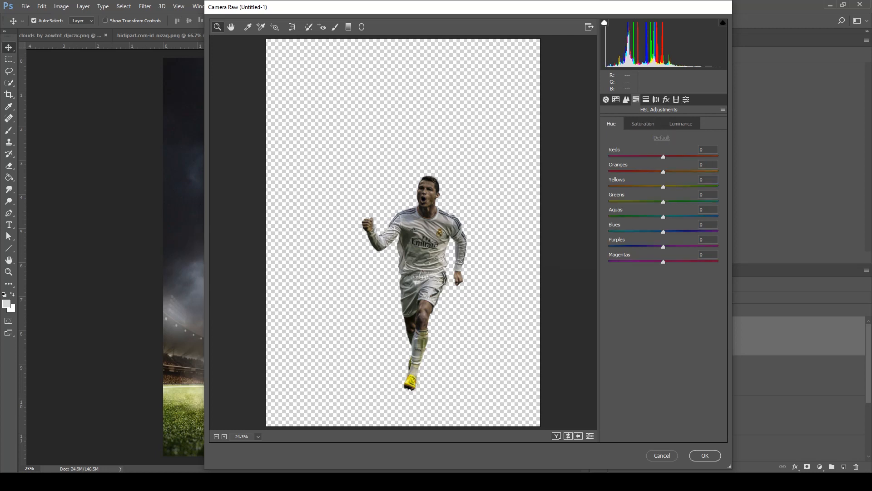
{"action": "left_click_drag", "start_coordinate": [663, 187], "coordinate": [656, 187]}
{"action": "left_click", "coordinate": [705, 455]}
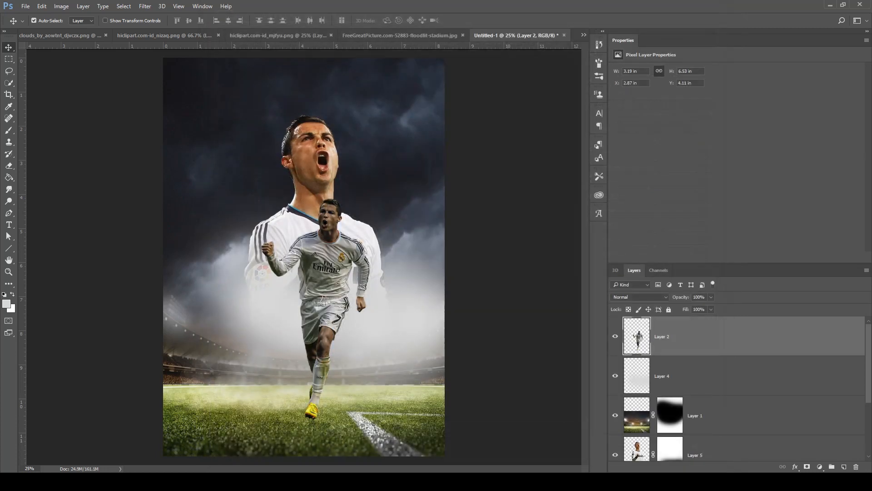
- Reapply the last Camera Raw Filter settings to the shouting player's layer
{"action": "left_click", "coordinate": [705, 455]}
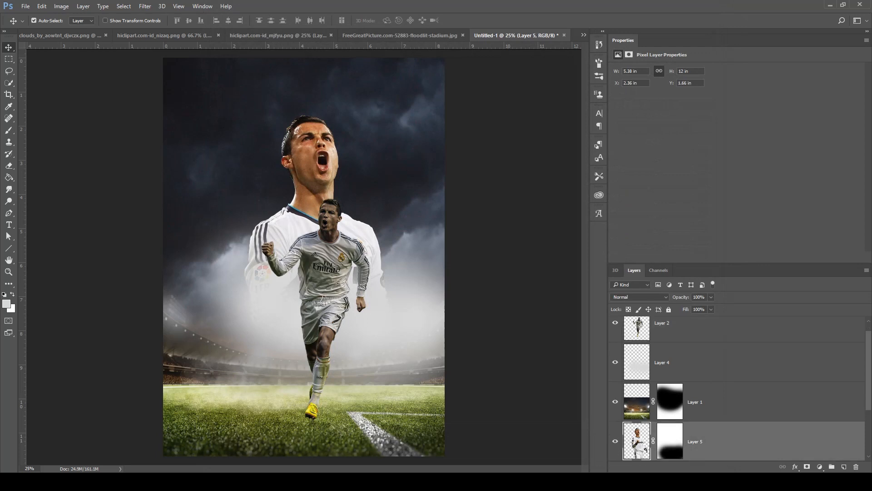
{"action": "left_click", "coordinate": [145, 6]}
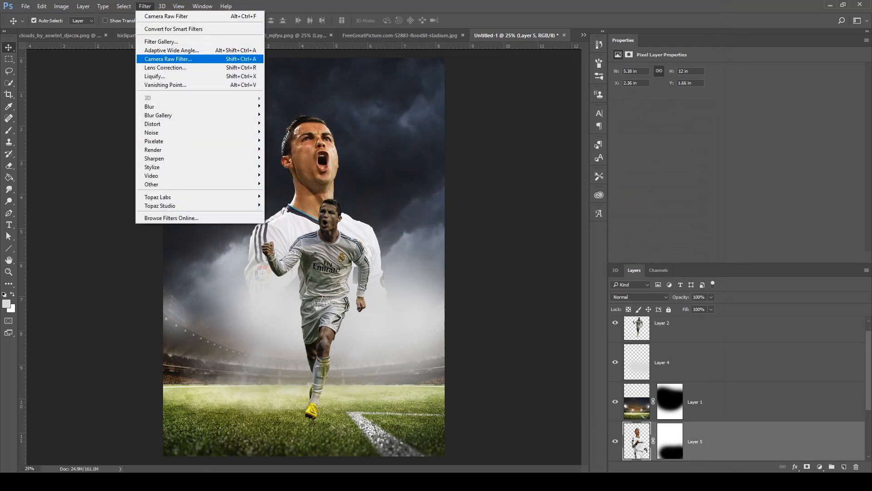
{"action": "left_click", "coordinate": [166, 16]}
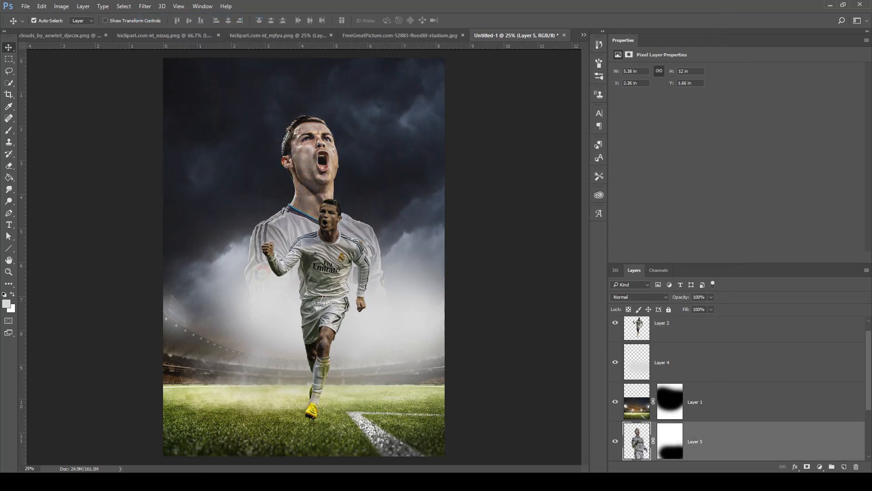
{"action": "left_click", "coordinate": [692, 363]}
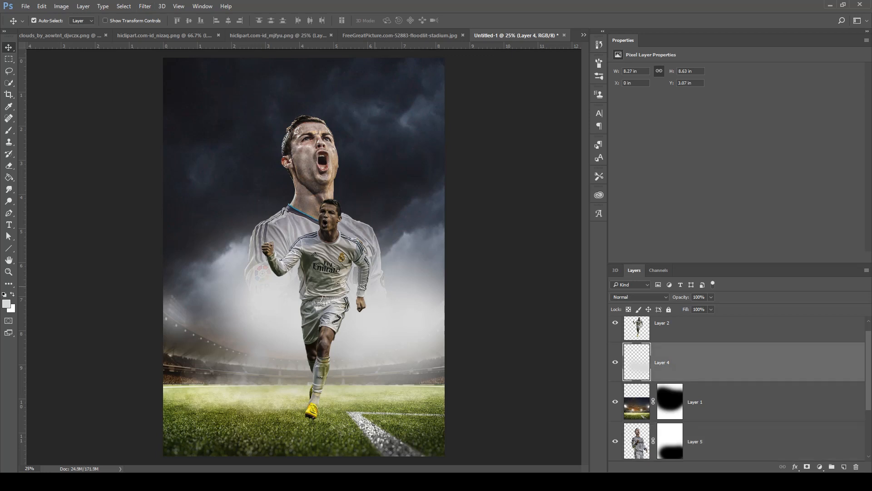
{"action": "key", "text": "ctrl+minus"}
{"action": "key", "text": "ctrl+minus"}
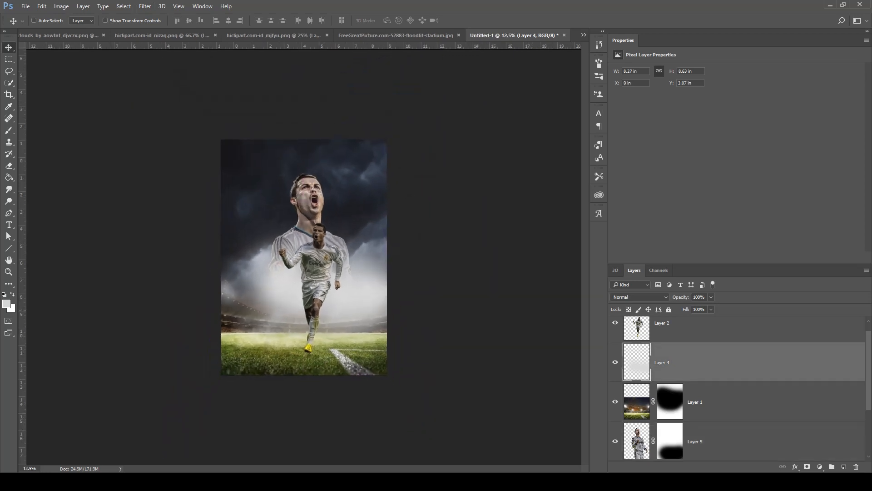
{"action": "key", "text": "ctrl+plus"}
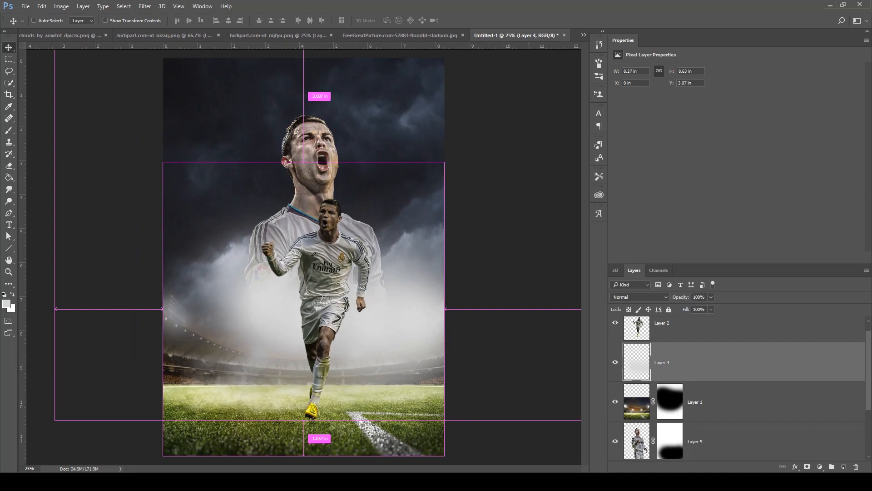
{"action": "left_click", "coordinate": [708, 441]}
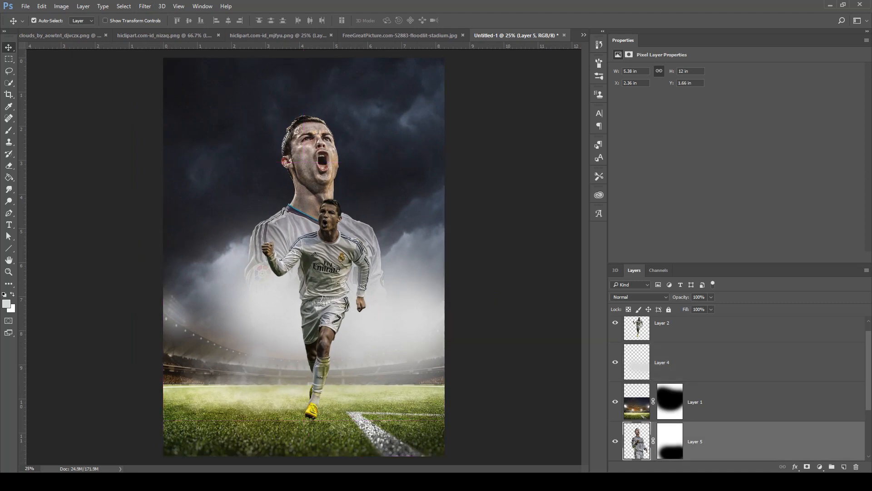
- On a new layer above the running player, paint a soft black spot about 4.34 × 4.05 in over his lower leg and foot
{"action": "left_click", "coordinate": [673, 323]}
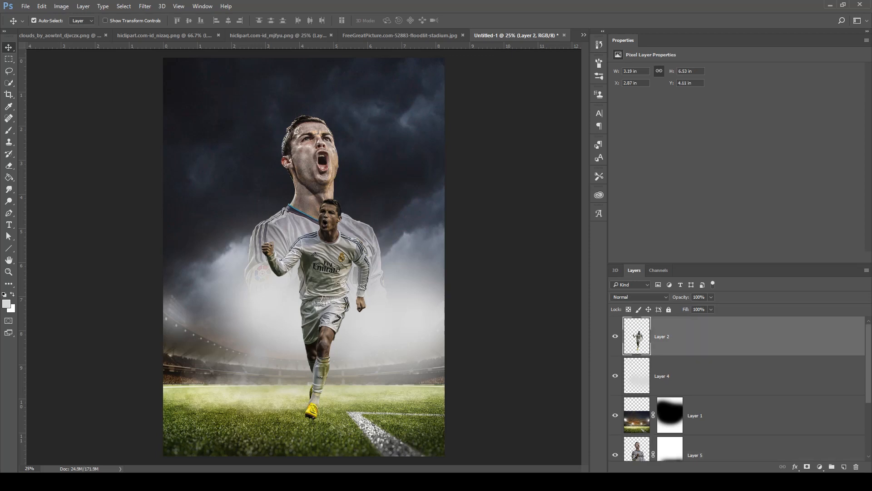
{"action": "key", "text": "ctrl+shift+alt+n"}
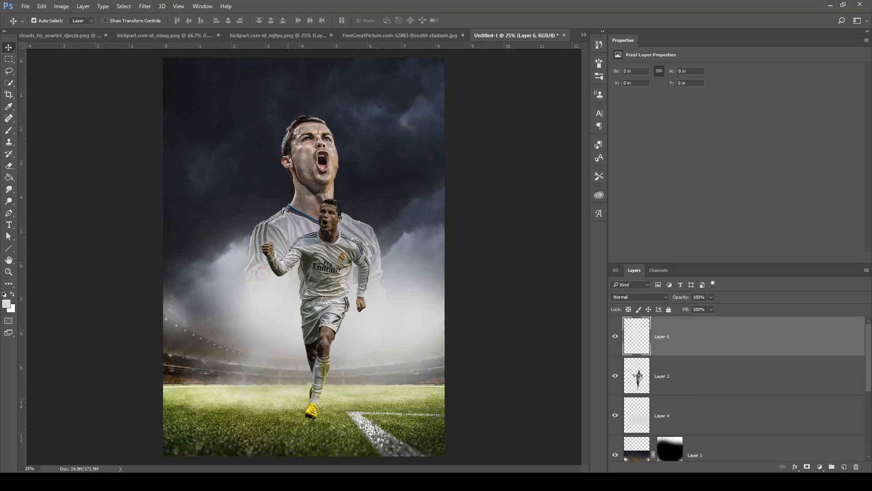
{"action": "key", "text": "b"}
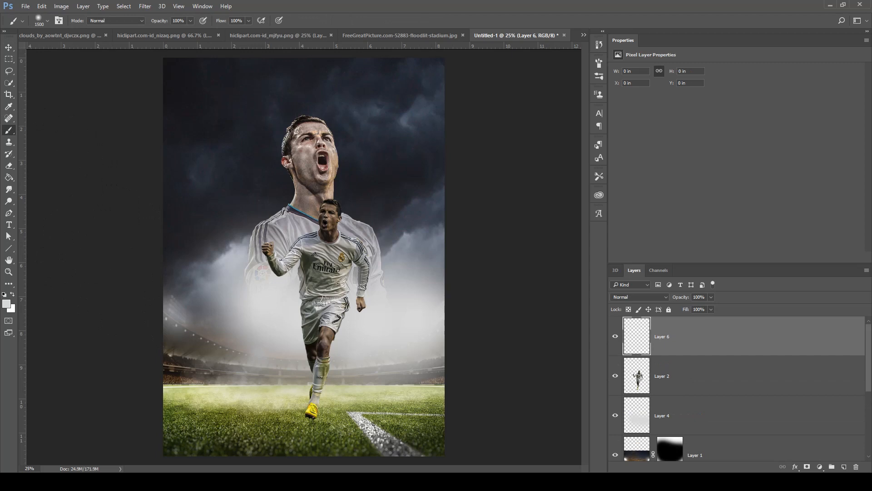
{"action": "left_click", "coordinate": [7, 304]}
{"action": "left_click_drag", "start_coordinate": [573, 204], "coordinate": [566, 234]}
{"action": "left_click", "coordinate": [764, 118]}
{"action": "key", "text": "bracketleft"}
{"action": "key", "text": "bracketleft"}
{"action": "key", "text": "bracketleft"}
{"action": "key", "text": "bracketleft"}
{"action": "key", "text": "bracketleft"}
{"action": "left_click", "coordinate": [313, 389]}
{"action": "left_click", "coordinate": [312, 387]}
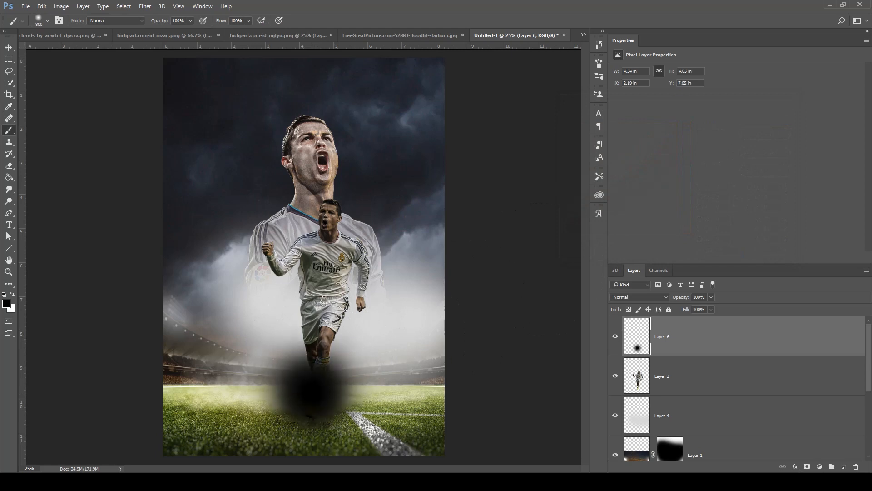
- Squash the black spot to 22.57% height and place it on the grass directly under the running player's foot
{"action": "key", "text": "ctrl+t"}
{"action": "left_click_drag", "start_coordinate": [312, 318], "coordinate": [312, 420]}
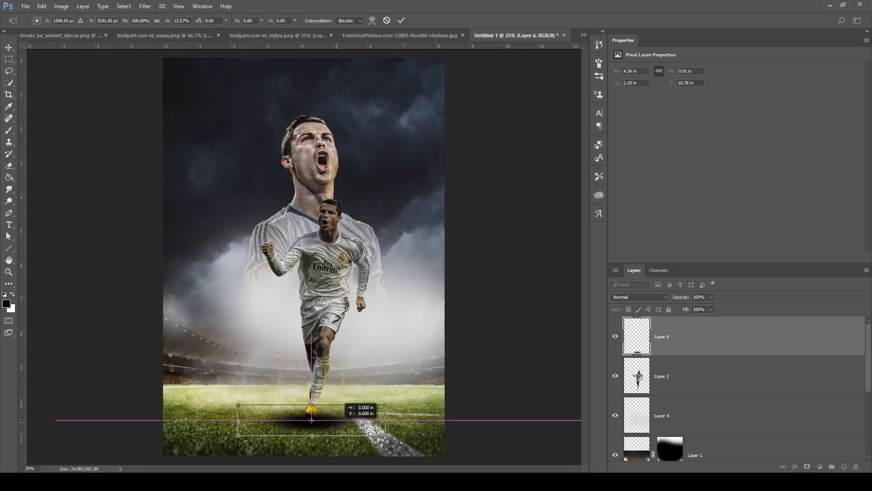
{"action": "key", "text": "Return"}
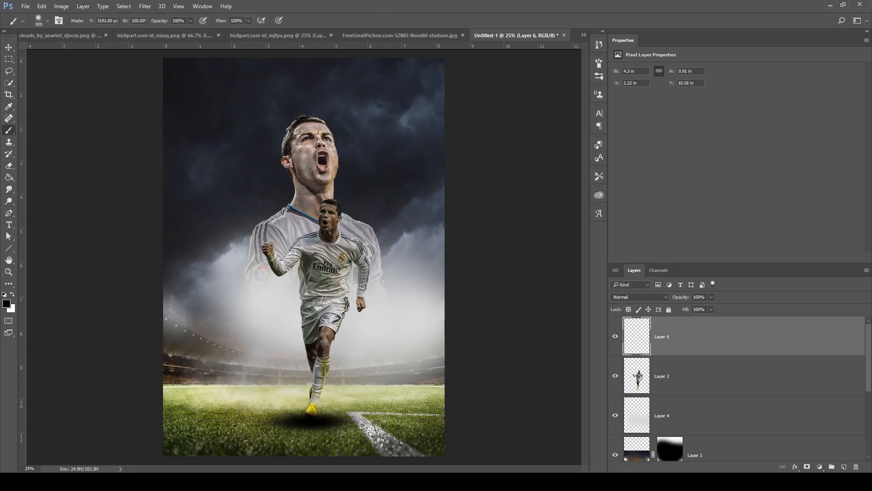
- Move the shadow layer below the running player's layer and reduce its opacity to 48%
{"action": "key", "text": "ctrl+bracketleft"}
{"action": "left_click", "coordinate": [711, 297]}
{"action": "left_click_drag", "start_coordinate": [712, 308], "coordinate": [685, 308]}
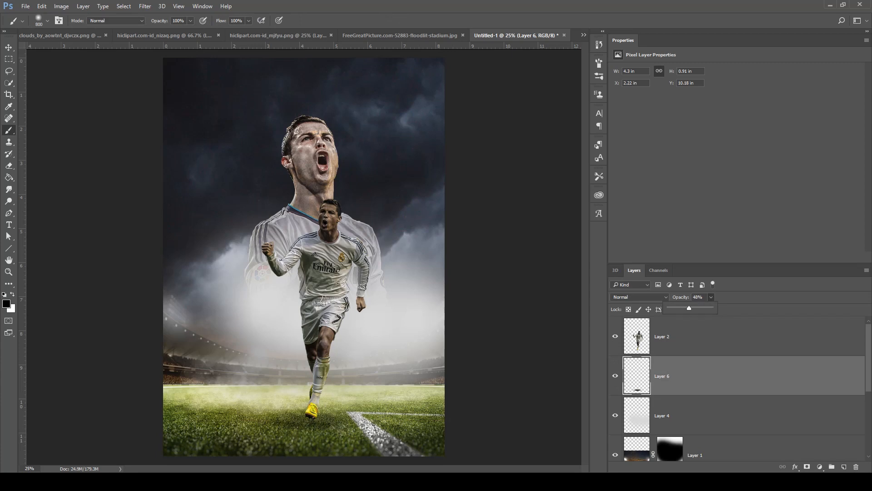
{"action": "key", "text": "Return"}
{"action": "key", "text": "ctrl+minus"}
{"action": "key", "text": "ctrl+minus"}
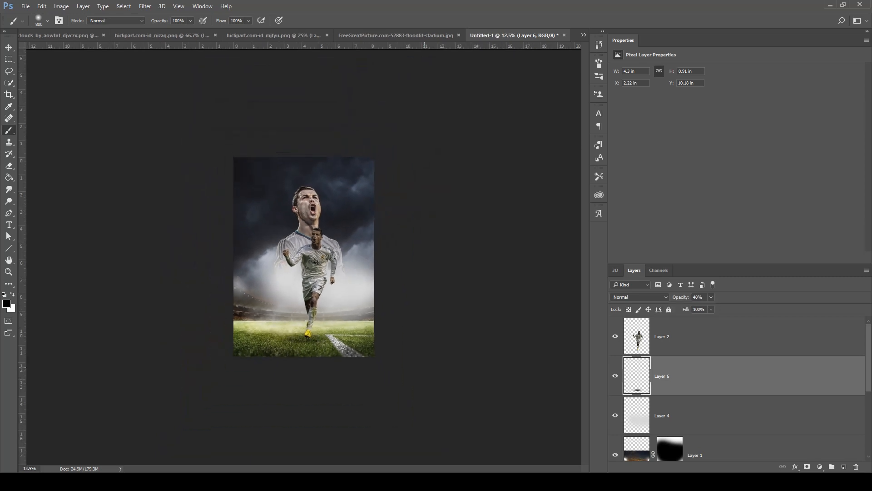
{"action": "key", "text": "ctrl+plus"}
{"action": "key", "text": "ctrl+plus"}
- Flatten the shadow further with Free Transform and adjust its placement around the running player's foot
{"action": "key", "text": "ctrl+t"}
{"action": "left_click_drag", "start_coordinate": [312, 435], "coordinate": [312, 424]}
{"action": "left_click_drag", "start_coordinate": [345, 411], "coordinate": [398, 399]}
{"action": "key", "text": "Return"}
{"action": "key", "text": "b"}
- Darken the shaded areas of the running player's legs, socks and shorts with the Burn tool, using Midtones at 50% exposure
{"action": "key", "text": "alt+bracketright"}
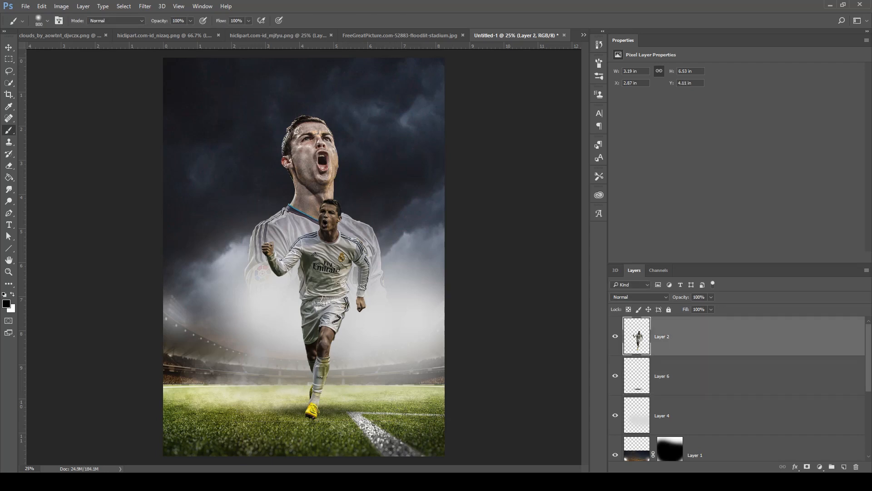
{"action": "left_click", "coordinate": [9, 201]}
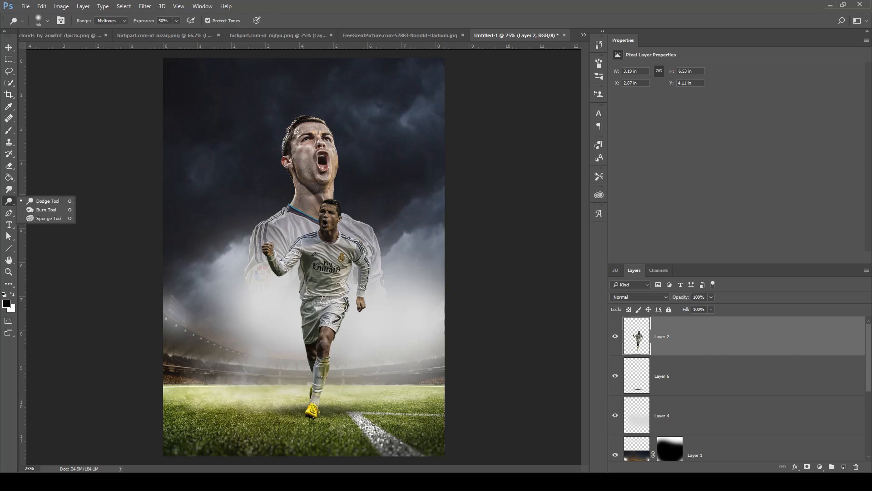
{"action": "left_click", "coordinate": [46, 209]}
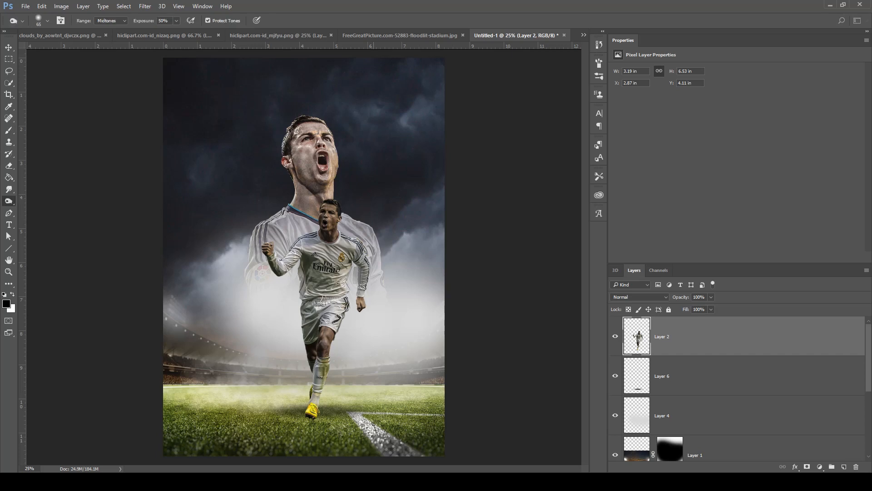
{"action": "scroll", "coordinate": [291, 437], "scroll_direction": "up", "scroll_amount": 3}
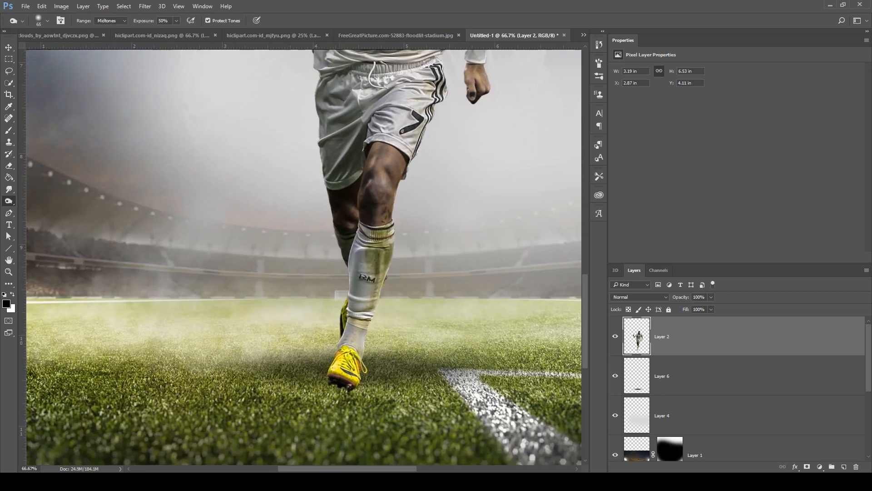
{"action": "scroll", "coordinate": [327, 450], "scroll_direction": "up", "scroll_amount": 2}
{"action": "mouse_move", "coordinate": [343, 328]}
{"action": "left_mouse_down"}
{"action": "mouse_move", "coordinate": [336, 335]}
{"action": "mouse_move", "coordinate": [335, 318]}
{"action": "mouse_move", "coordinate": [358, 342]}
{"action": "mouse_move", "coordinate": [378, 316]}
{"action": "mouse_move", "coordinate": [384, 255]}
{"action": "left_mouse_up"}
{"action": "left_click_drag", "start_coordinate": [420, 145], "coordinate": [378, 321]}
{"action": "left_click_drag", "start_coordinate": [432, 159], "coordinate": [404, 295]}
{"action": "left_click_drag", "start_coordinate": [421, 127], "coordinate": [391, 289]}
{"action": "left_click_drag", "start_coordinate": [408, 150], "coordinate": [364, 311]}
{"action": "mouse_move", "coordinate": [419, 120]}
{"action": "left_mouse_down"}
{"action": "mouse_move", "coordinate": [419, 110]}
{"action": "mouse_move", "coordinate": [385, 321]}
{"action": "left_mouse_up"}
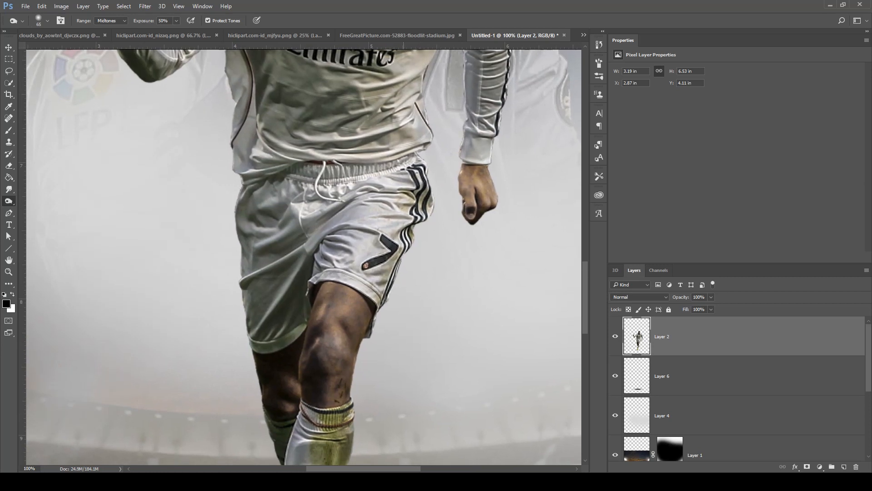
- Burn the shadows on the running player's shirt, neck and the side of his face
{"action": "left_click_drag", "start_coordinate": [416, 146], "coordinate": [383, 385]}
{"action": "mouse_move", "coordinate": [417, 247]}
{"action": "left_mouse_down"}
{"action": "mouse_move", "coordinate": [413, 380]}
{"action": "mouse_move", "coordinate": [427, 290]}
{"action": "mouse_move", "coordinate": [422, 379]}
{"action": "left_mouse_up"}
{"action": "left_click_drag", "start_coordinate": [390, 227], "coordinate": [399, 280]}
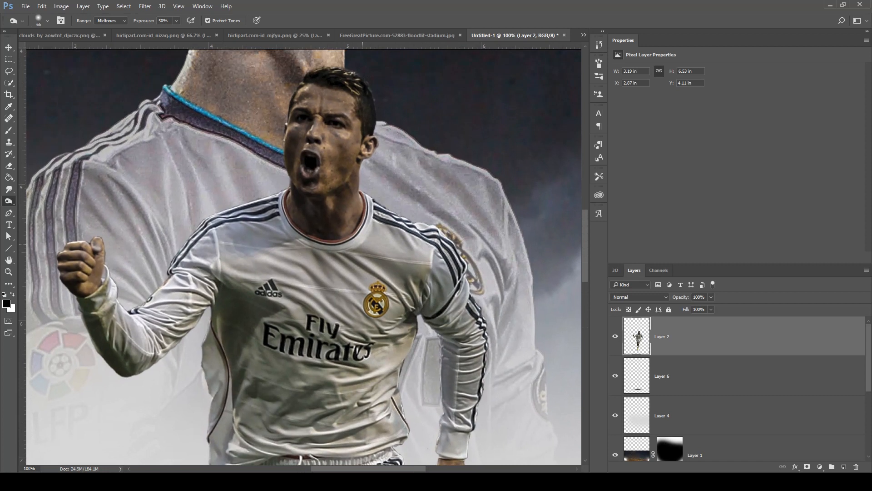
{"action": "mouse_move", "coordinate": [372, 136]}
{"action": "left_mouse_down"}
{"action": "mouse_move", "coordinate": [352, 193]}
{"action": "mouse_move", "coordinate": [367, 169]}
{"action": "left_mouse_up"}
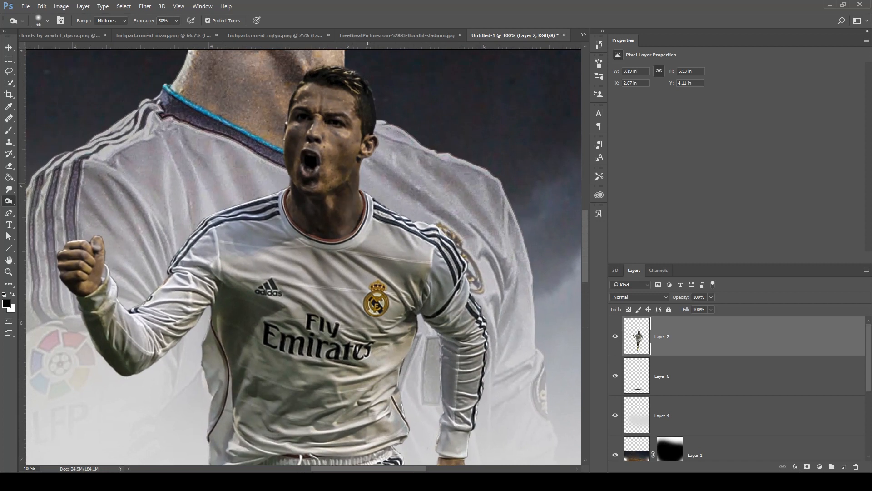
- Brighten the highlights on the running player's face, arms and shirt with the Dodge tool, using Midtones at 50% exposure
{"action": "right_click", "coordinate": [8, 201]}
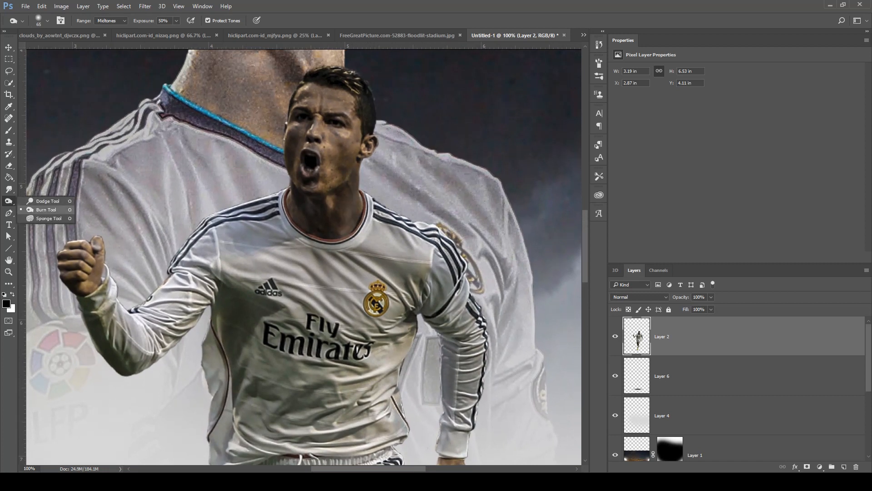
{"action": "left_click", "coordinate": [41, 202]}
{"action": "mouse_move", "coordinate": [293, 107]}
{"action": "left_mouse_down"}
{"action": "mouse_move", "coordinate": [285, 188]}
{"action": "mouse_move", "coordinate": [255, 200]}
{"action": "mouse_move", "coordinate": [174, 292]}
{"action": "mouse_move", "coordinate": [127, 313]}
{"action": "left_mouse_up"}
{"action": "left_click_drag", "start_coordinate": [89, 246], "coordinate": [146, 331]}
{"action": "mouse_move", "coordinate": [209, 363]}
{"action": "left_mouse_down"}
{"action": "mouse_move", "coordinate": [276, 231]}
{"action": "mouse_move", "coordinate": [310, 400]}
{"action": "mouse_move", "coordinate": [340, 275]}
{"action": "left_mouse_up"}
{"action": "mouse_move", "coordinate": [398, 330]}
{"action": "left_mouse_down"}
{"action": "mouse_move", "coordinate": [387, 364]}
{"action": "mouse_move", "coordinate": [397, 297]}
{"action": "left_mouse_up"}
- Dodge the highlights on the running player's shorts, knees and socks
{"action": "left_click_drag", "start_coordinate": [410, 249], "coordinate": [391, 386]}
{"action": "left_click_drag", "start_coordinate": [403, 312], "coordinate": [379, 448]}
{"action": "left_click_drag", "start_coordinate": [382, 411], "coordinate": [379, 265]}
{"action": "mouse_move", "coordinate": [378, 273]}
{"action": "left_mouse_down"}
{"action": "mouse_move", "coordinate": [339, 423]}
{"action": "mouse_move", "coordinate": [381, 349]}
{"action": "left_mouse_up"}
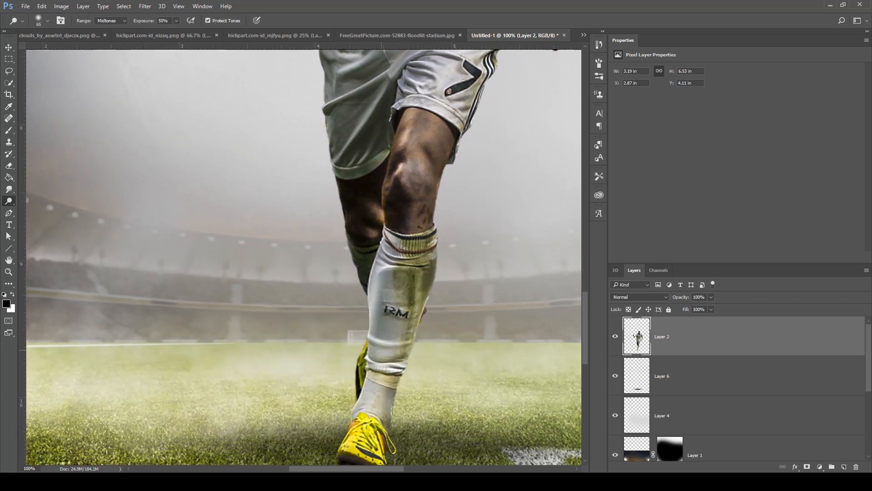
{"action": "key", "text": "ctrl+minus"}
{"action": "key", "text": "ctrl+minus"}
{"action": "key", "text": "ctrl+minus"}
{"action": "key", "text": "ctrl+minus"}
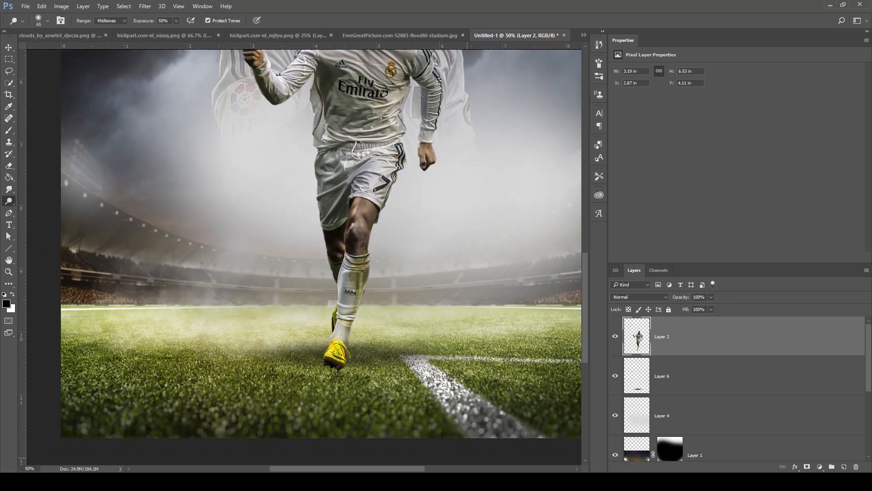
- Dodge the midtones along the left edge of the large player's head, neck and shoulder on Layer 5, using brush size 125 and 50% exposure
{"action": "key", "text": "ctrl+plus"}
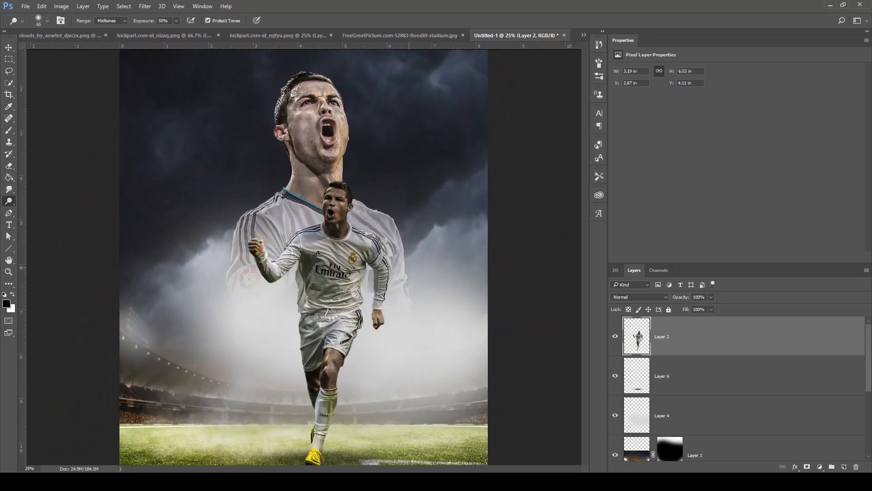
{"action": "key", "text": "ctrl+plus"}
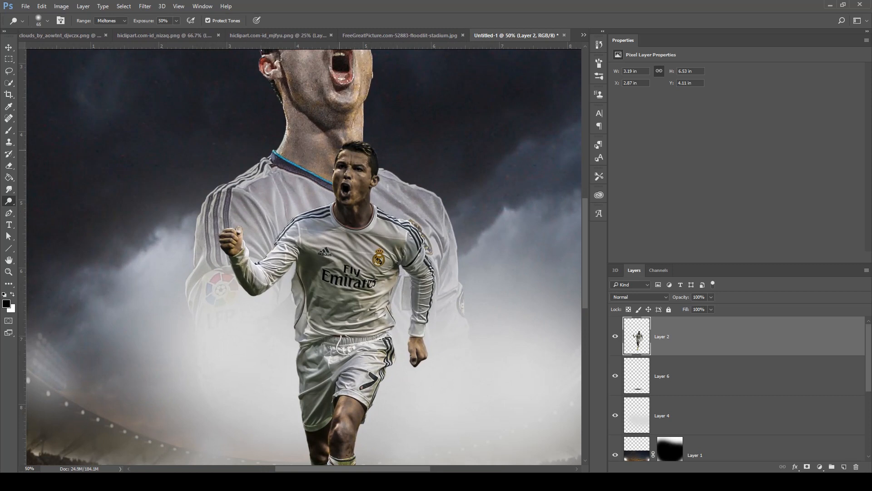
{"action": "scroll", "coordinate": [307, 257], "scroll_direction": "up", "scroll_amount": 3}
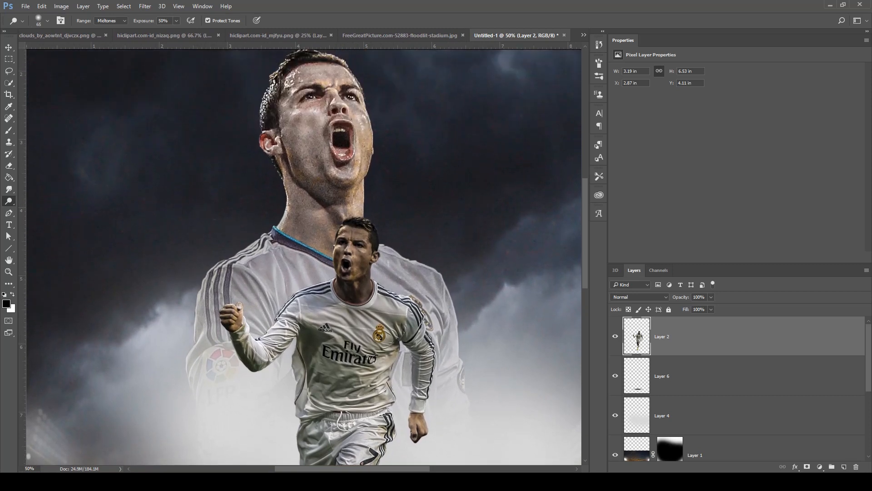
{"action": "scroll", "coordinate": [738, 388], "scroll_direction": "down", "scroll_amount": 3}
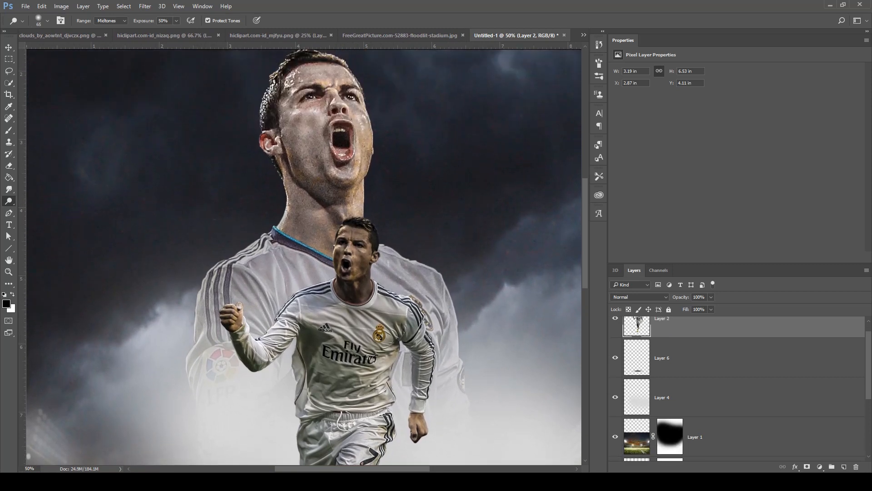
{"action": "left_click", "coordinate": [636, 428]}
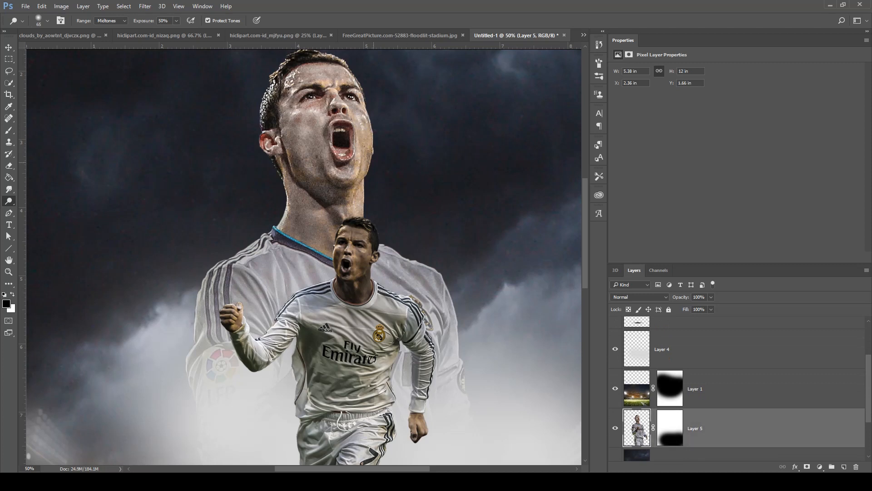
{"action": "left_click_drag", "start_coordinate": [279, 108], "coordinate": [297, 239]}
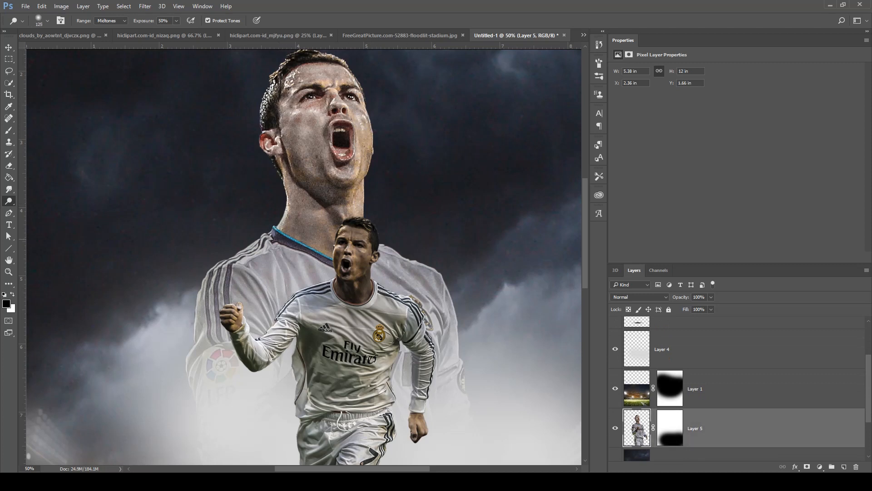
{"action": "mouse_move", "coordinate": [274, 134]}
{"action": "left_mouse_down"}
{"action": "mouse_move", "coordinate": [286, 205]}
{"action": "mouse_move", "coordinate": [205, 289]}
{"action": "left_mouse_up"}
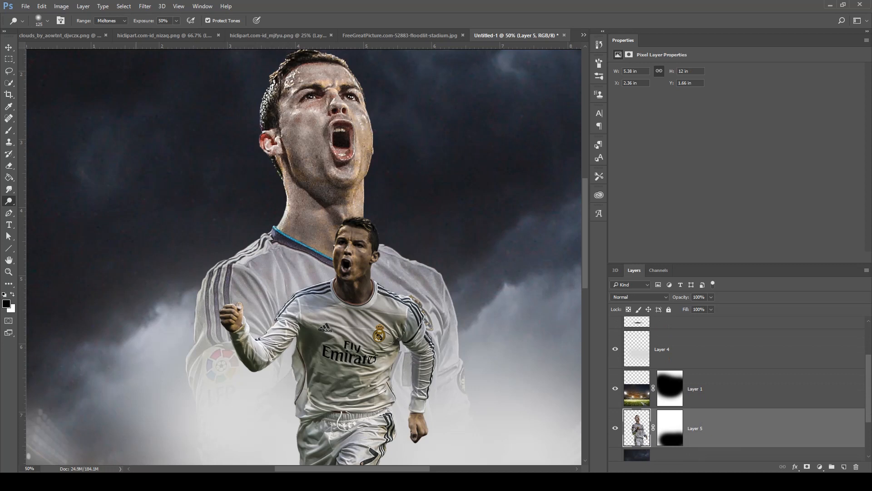
- Darken the right side of the large player's face, neck and shirt with the Burn tool, using Midtones at 50% exposure and brush size 125
{"action": "left_click", "coordinate": [9, 201]}
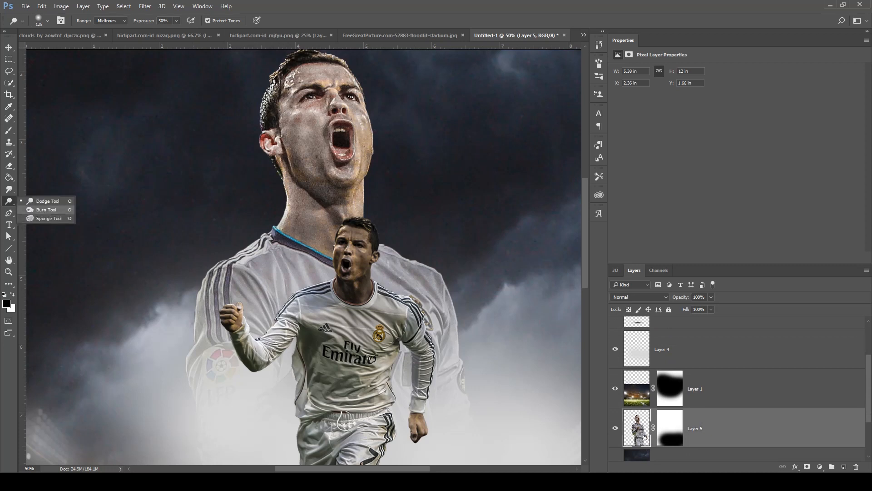
{"action": "left_click", "coordinate": [48, 220]}
{"action": "left_click_drag", "start_coordinate": [340, 60], "coordinate": [377, 133]}
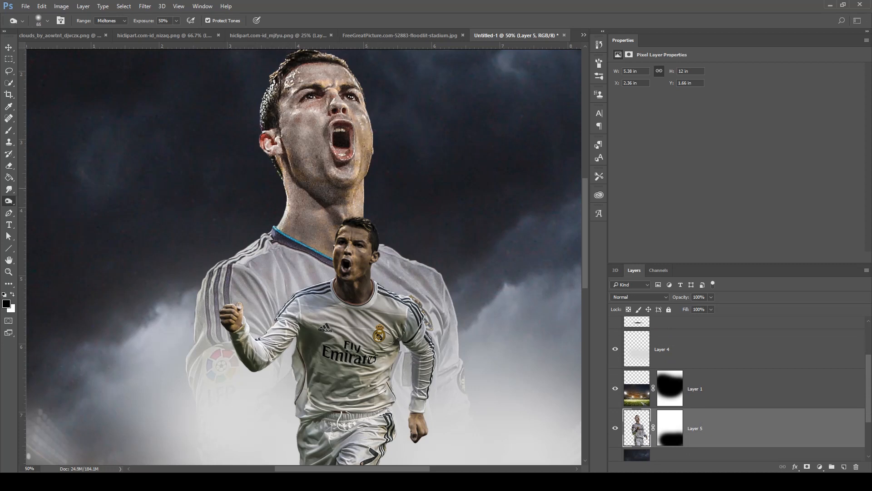
{"action": "key", "text": "bracketright"}
{"action": "key", "text": "bracketright"}
{"action": "key", "text": "bracketright"}
{"action": "mouse_move", "coordinate": [356, 69]}
{"action": "left_mouse_down"}
{"action": "mouse_move", "coordinate": [375, 195]}
{"action": "mouse_move", "coordinate": [427, 268]}
{"action": "mouse_move", "coordinate": [454, 340]}
{"action": "left_mouse_up"}
{"action": "key", "text": "ctrl+minus"}
{"action": "key", "text": "ctrl+minus"}
{"action": "key", "text": "ctrl+minus"}
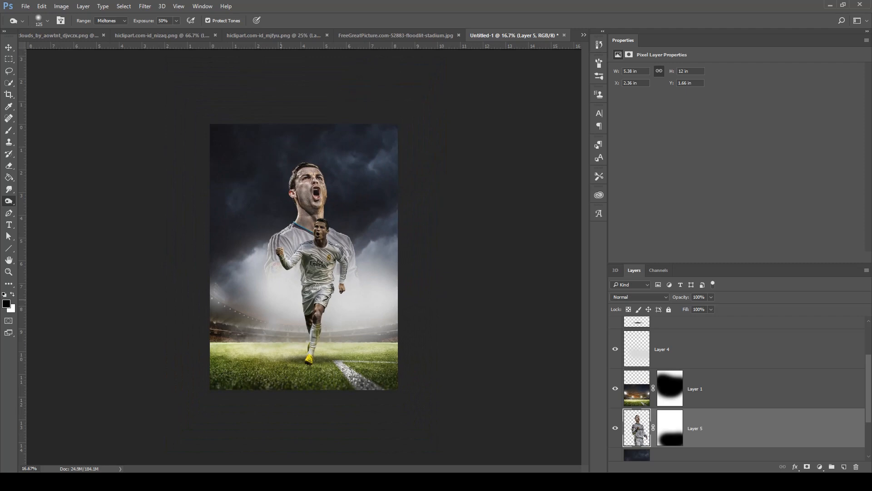
- Set the foreground colour to a saturated orange for the Brush tool
{"action": "key", "text": "b"}
{"action": "left_click", "coordinate": [7, 303]}
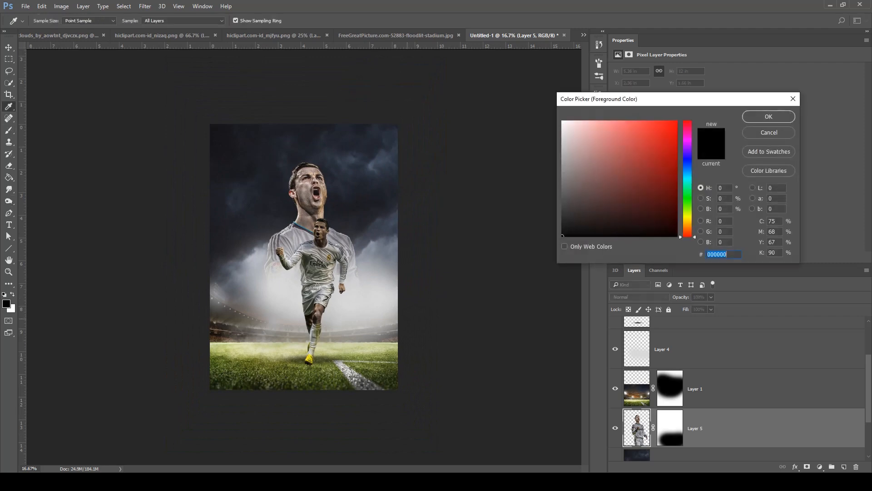
{"action": "mouse_move", "coordinate": [687, 234]}
{"action": "left_mouse_down"}
{"action": "mouse_move", "coordinate": [688, 198]}
{"action": "mouse_move", "coordinate": [687, 224]}
{"action": "left_mouse_up"}
{"action": "left_click", "coordinate": [677, 121]}
{"action": "key", "text": "Return"}
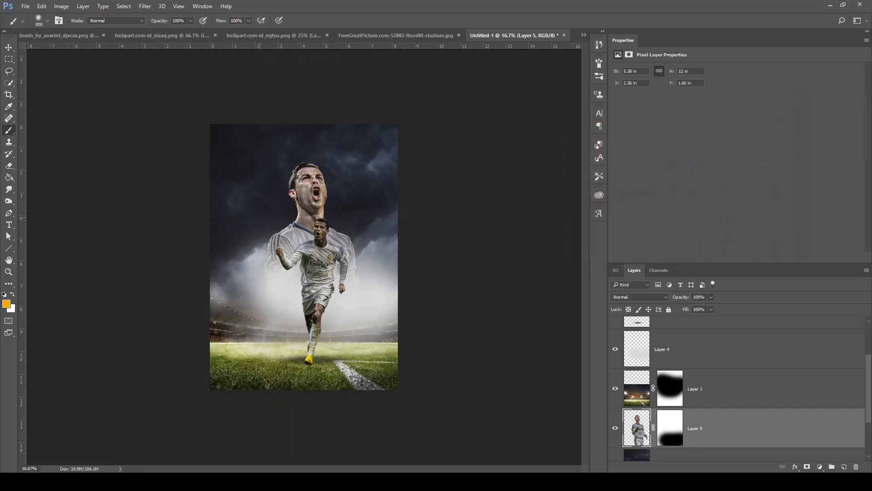
- Enlarge the soft brush to 1300 and add a new layer above the running player's Layer 2
{"action": "key", "text": "bracketright"}
{"action": "key", "text": "bracketright"}
{"action": "scroll", "coordinate": [737, 388], "scroll_direction": "up", "scroll_amount": 3}
{"action": "left_click", "coordinate": [691, 336]}
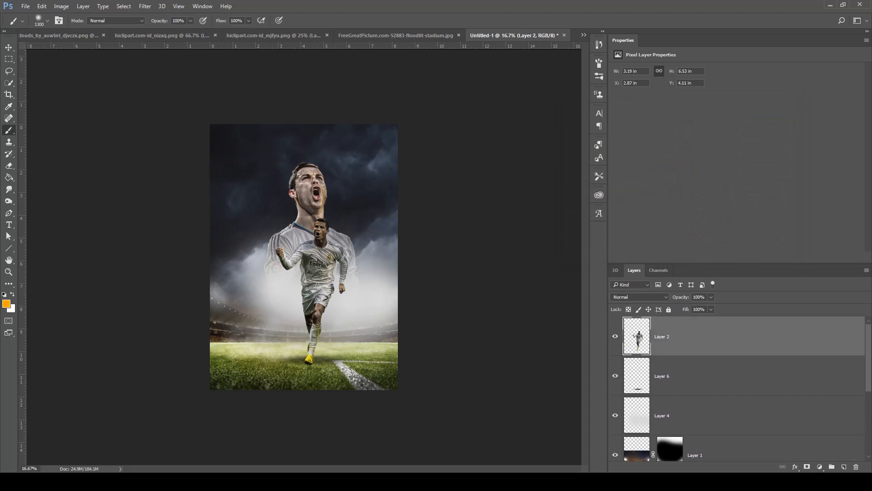
{"action": "key", "text": "ctrl+shift+alt+n"}
- Set the foreground colour to white and paint a single soft glow beside the large player's jaw on the new layer
{"action": "left_click", "coordinate": [7, 304]}
{"action": "mouse_move", "coordinate": [564, 135]}
{"action": "left_mouse_down"}
{"action": "mouse_move", "coordinate": [562, 158]}
{"action": "mouse_move", "coordinate": [563, 122]}
{"action": "left_mouse_up"}
{"action": "left_click", "coordinate": [768, 117]}
{"action": "key", "text": "b"}
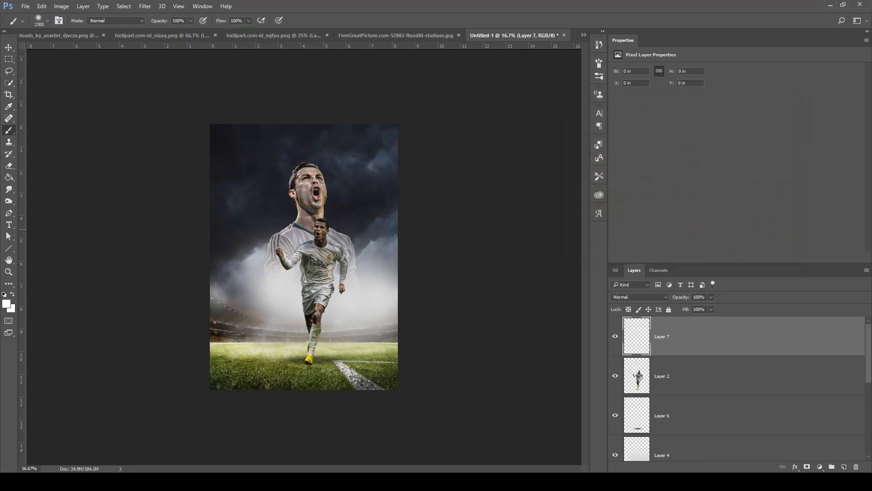
{"action": "left_click", "coordinate": [276, 207]}
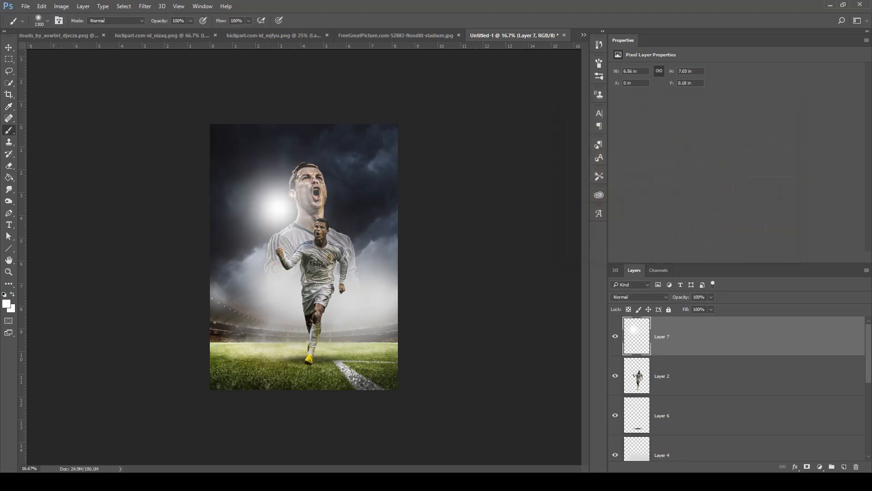
- Set the glow layer's blend mode to Screen and move the glow slightly lower beside the large player's neck
{"action": "left_click", "coordinate": [640, 296]}
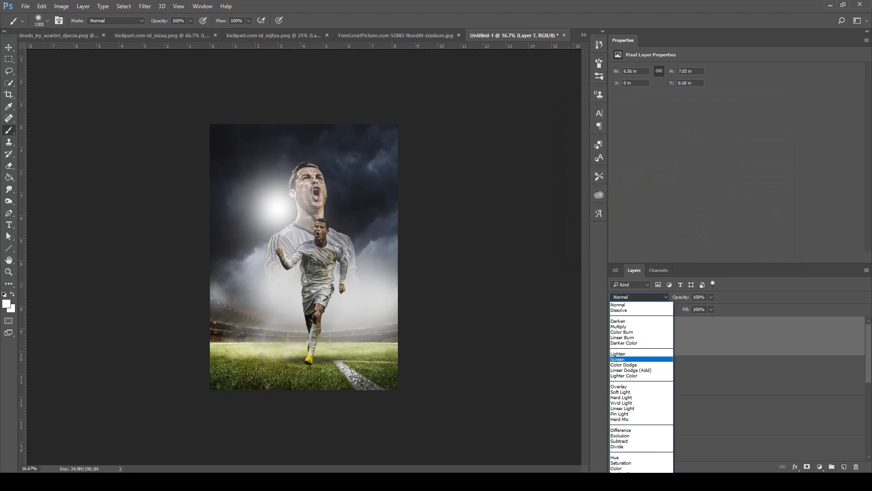
{"action": "left_click", "coordinate": [625, 359]}
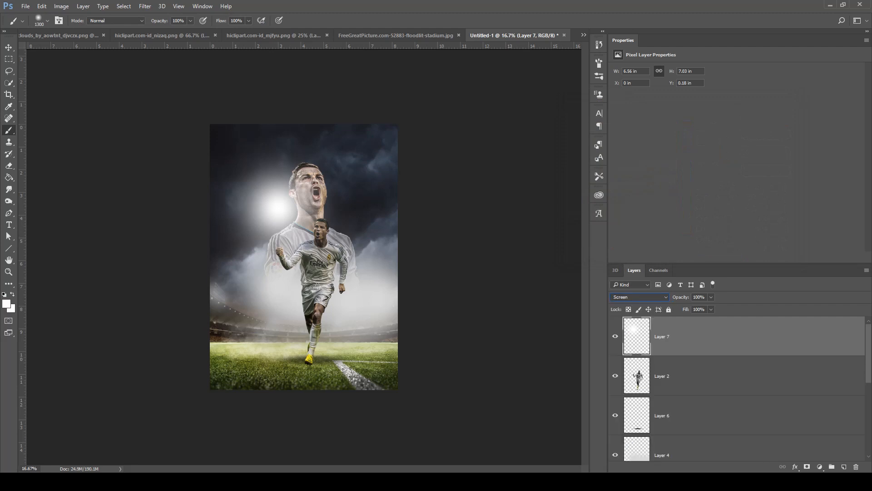
{"action": "key", "text": "v"}
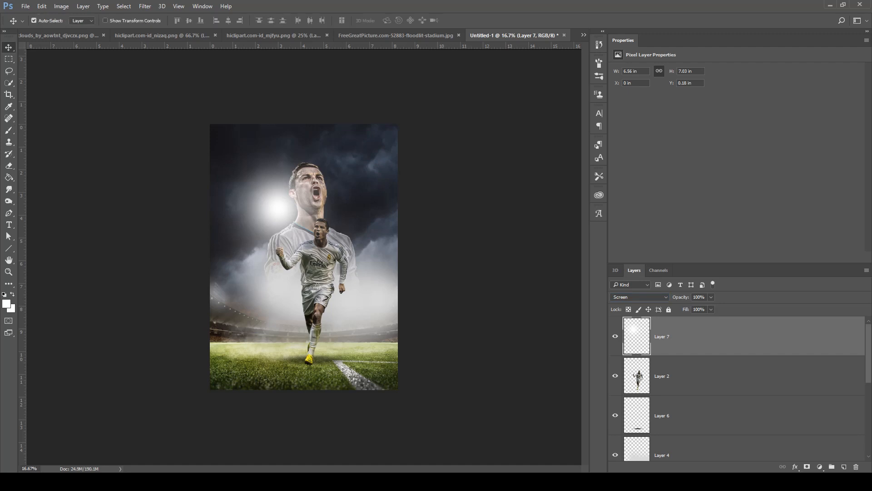
{"action": "key", "text": "ctrl+t"}
{"action": "mouse_move", "coordinate": [284, 208]}
{"action": "left_mouse_down"}
{"action": "mouse_move", "coordinate": [292, 218]}
{"action": "mouse_move", "coordinate": [285, 218]}
{"action": "left_mouse_up"}
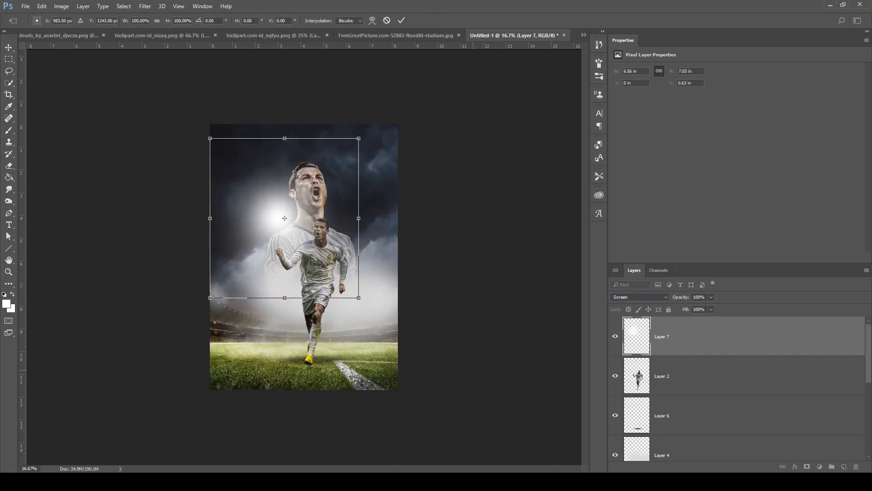
{"action": "key", "text": "Return"}
- Reduce the opacity of the glow layer to 66%
{"action": "key", "text": "ctrl+minus"}
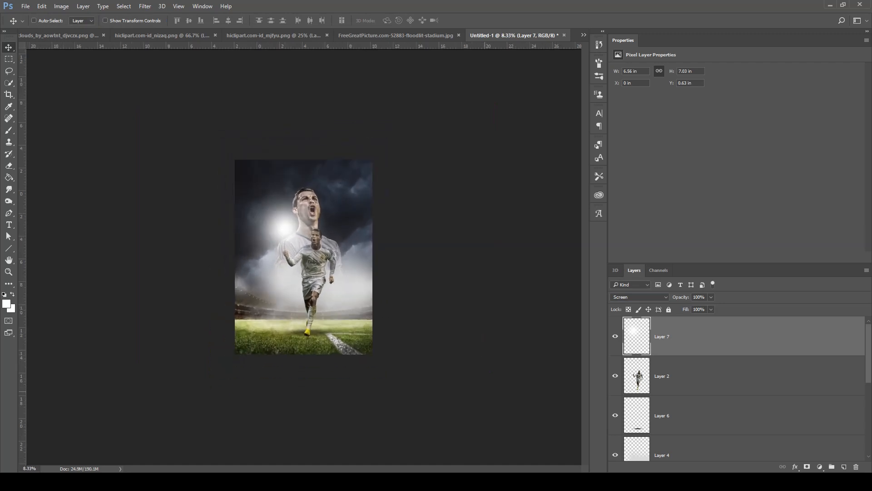
{"action": "key", "text": "ctrl+plus"}
{"action": "left_click", "coordinate": [711, 297]}
{"action": "left_click_drag", "start_coordinate": [713, 308], "coordinate": [697, 307]}
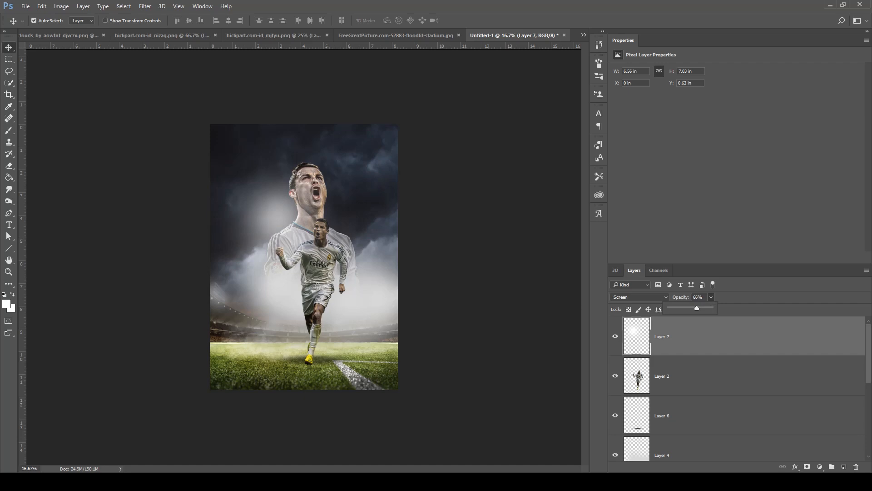
{"action": "key", "text": "Return"}
- Apply the Camera Raw Filter to the stadium on Layer 1, raising Clarity strongly and adjusting Shadows
{"action": "scroll", "coordinate": [736, 388], "scroll_direction": "down", "scroll_amount": 5}
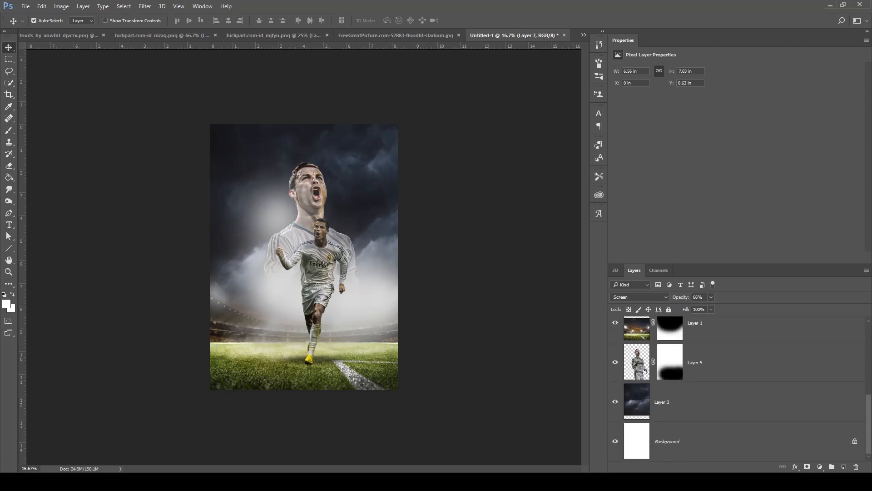
{"action": "left_click", "coordinate": [704, 329]}
{"action": "left_click", "coordinate": [145, 5]}
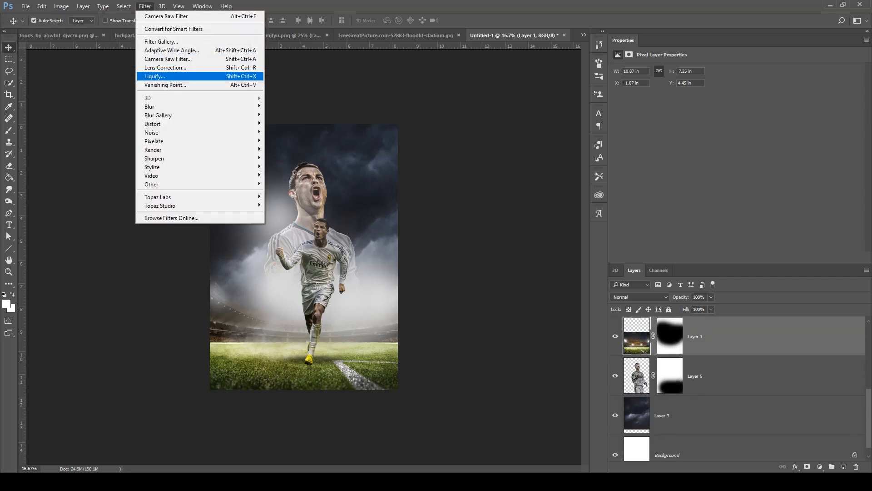
{"action": "left_click", "coordinate": [169, 59]}
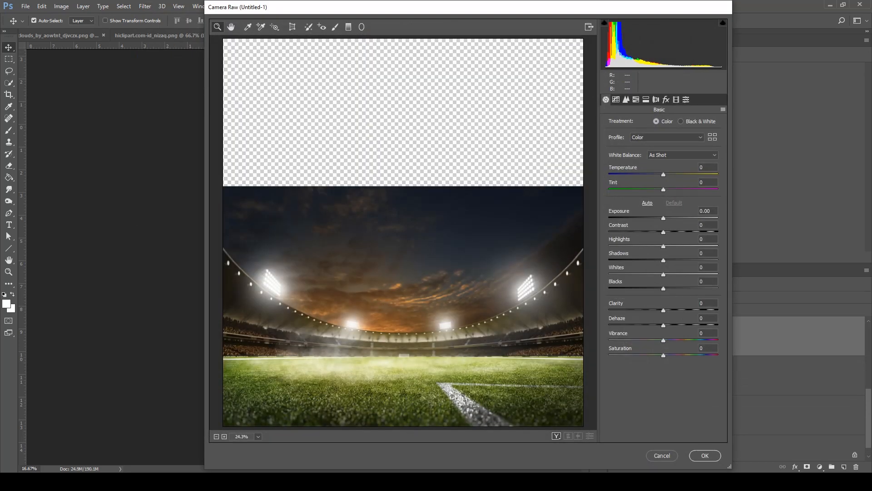
{"action": "left_click_drag", "start_coordinate": [663, 311], "coordinate": [704, 310]}
{"action": "mouse_move", "coordinate": [663, 260]}
{"action": "left_mouse_down"}
{"action": "mouse_move", "coordinate": [700, 260]}
{"action": "mouse_move", "coordinate": [624, 246]}
{"action": "mouse_move", "coordinate": [663, 246]}
{"action": "left_mouse_up"}
{"action": "left_click_drag", "start_coordinate": [703, 310], "coordinate": [709, 310]}
- Adjust the stadium's colours with the HSL settings for a more muted, yellowish grass and apply the Camera Raw filter
{"action": "left_click", "coordinate": [636, 100]}
{"action": "left_click_drag", "start_coordinate": [664, 202], "coordinate": [643, 202]}
{"action": "left_click", "coordinate": [643, 124]}
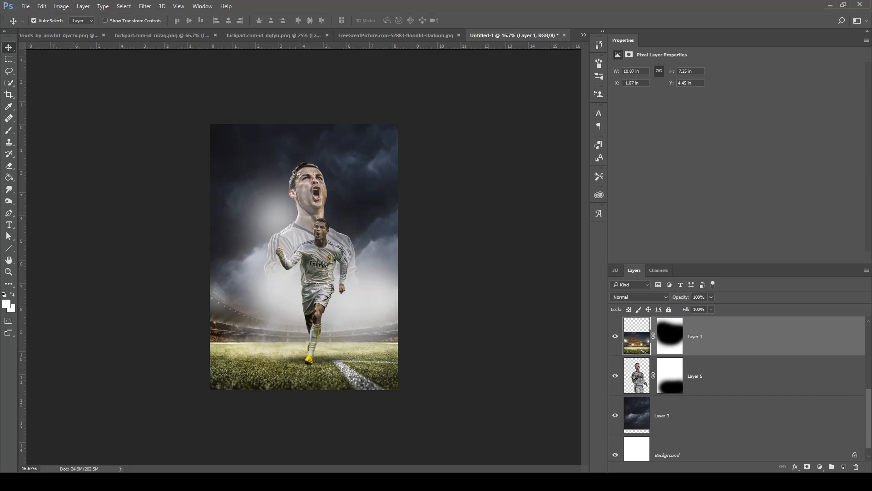
- Add the text "Ronaldo" in Myriad Pro and set its colour to white
{"action": "key", "text": "t"}
{"action": "left_click", "coordinate": [272, 291]}
{"action": "type", "text": "Ronaldo"}
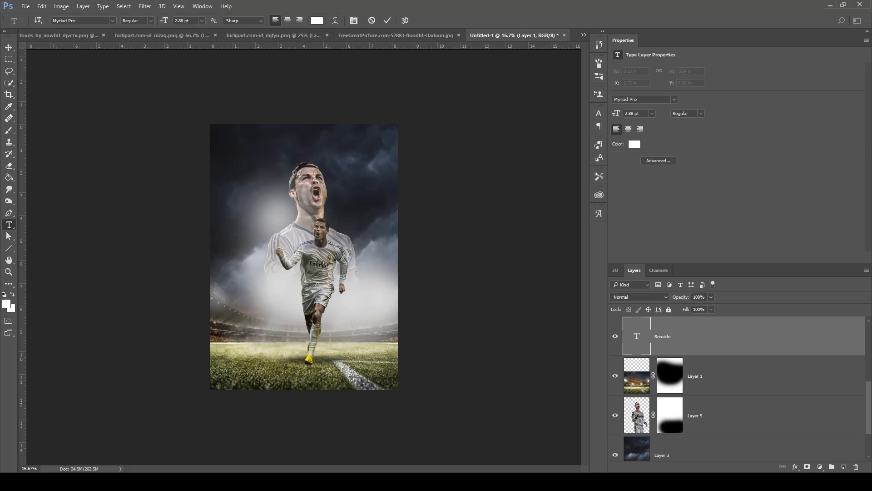
{"action": "left_click", "coordinate": [634, 144]}
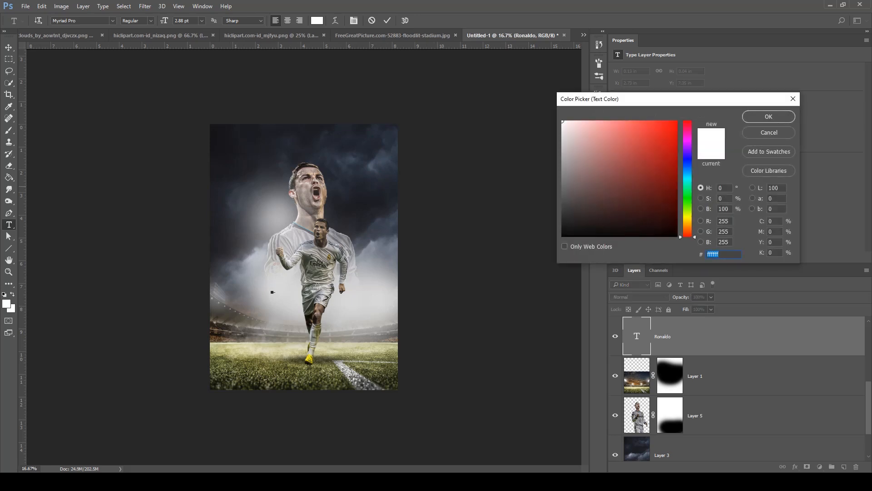
{"action": "left_click_drag", "start_coordinate": [574, 141], "coordinate": [562, 120]}
{"action": "key", "text": "Return"}
- Enlarge the "Ronaldo" text to 41.97 pt over the large player's neck and move its layer beneath Layer 5
{"action": "key", "text": "ctrl+t"}
{"action": "left_click_drag", "start_coordinate": [278, 296], "coordinate": [329, 207]}
{"action": "key", "text": "Return"}
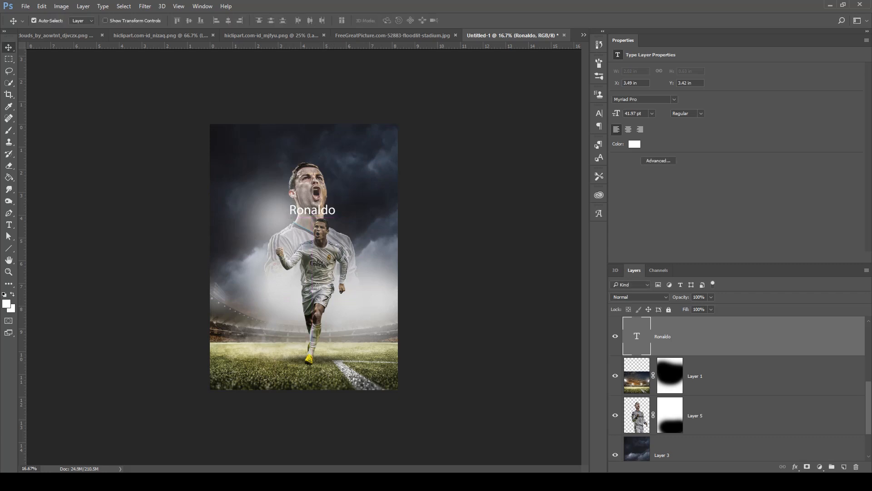
{"action": "left_click_drag", "start_coordinate": [681, 341], "coordinate": [681, 421]}
- Set the font size of the "Ronaldo" text to 77 pt
{"action": "double_click", "coordinate": [637, 416]}
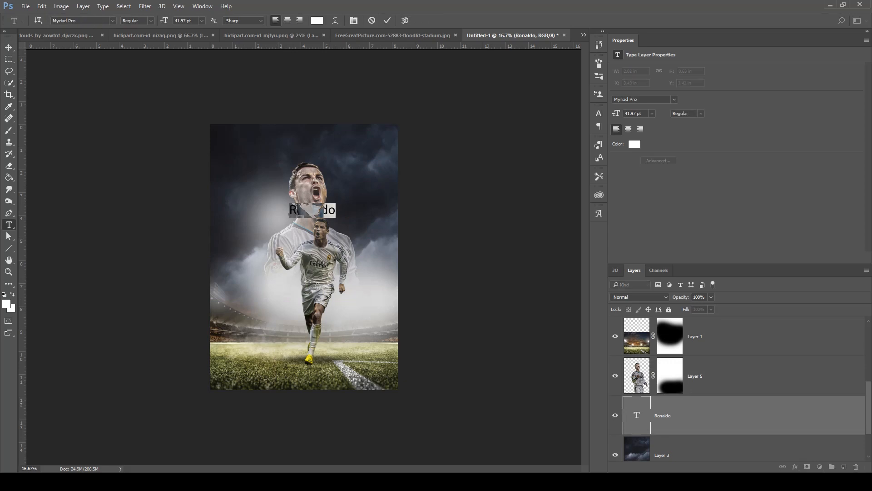
{"action": "left_click", "coordinate": [77, 21]}
{"action": "left_click", "coordinate": [183, 20]}
{"action": "key", "text": "Up"}
{"action": "key", "text": "Up"}
{"action": "key", "text": "Up"}
{"action": "key", "text": "Up"}
{"action": "key", "text": "Up"}
{"action": "key", "text": "Up"}
{"action": "key", "text": "Up"}
{"action": "key", "text": "Up"}
{"action": "key", "text": "Up"}
{"action": "key", "text": "Up"}
{"action": "key", "text": "Up"}
{"action": "key", "text": "Up"}
{"action": "key", "text": "Up"}
{"action": "key", "text": "Up"}
{"action": "key", "text": "Up"}
{"action": "key", "text": "Up"}
{"action": "key", "text": "Up"}
{"action": "key", "text": "Up"}
{"action": "key", "text": "Up"}
{"action": "key", "text": "Up"}
{"action": "key", "text": "Up"}
{"action": "key", "text": "Up"}
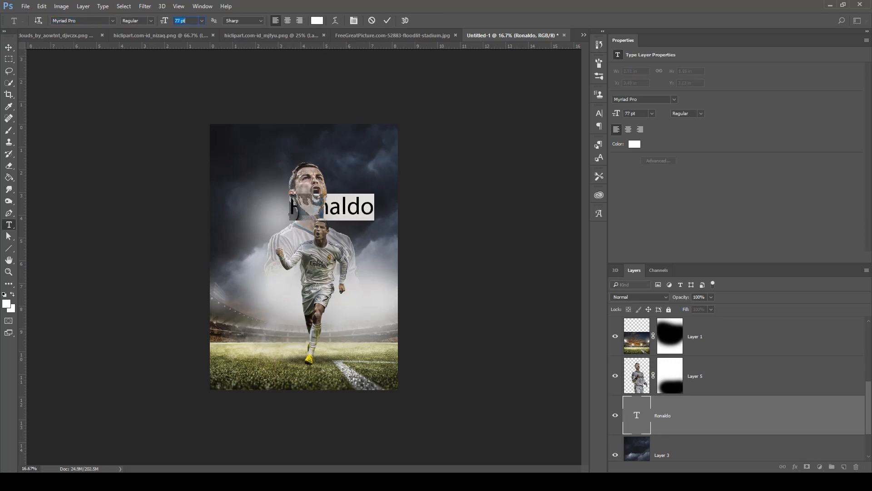
- Shift the "Ronaldo" text slightly left across the large player's neck and move its layer up the stack
{"action": "left_click", "coordinate": [9, 47]}
{"action": "left_click_drag", "start_coordinate": [342, 208], "coordinate": [322, 212]}
{"action": "left_click_drag", "start_coordinate": [672, 416], "coordinate": [672, 323]}
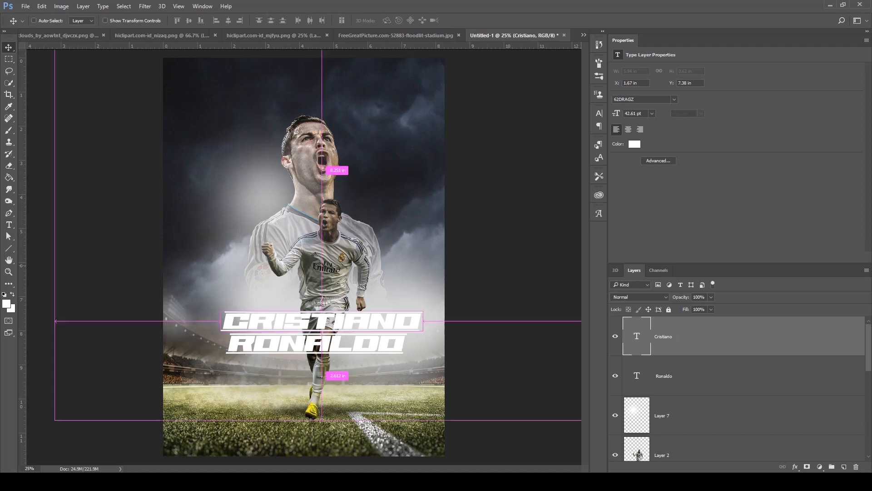
- Change the font of the "Cristiano" text to TOSCA ZERO
{"action": "key", "text": "ctrl+minus"}
{"action": "key", "text": "ctrl+minus"}
{"action": "key", "text": "ctrl+plus"}
{"action": "key", "text": "ctrl+plus"}
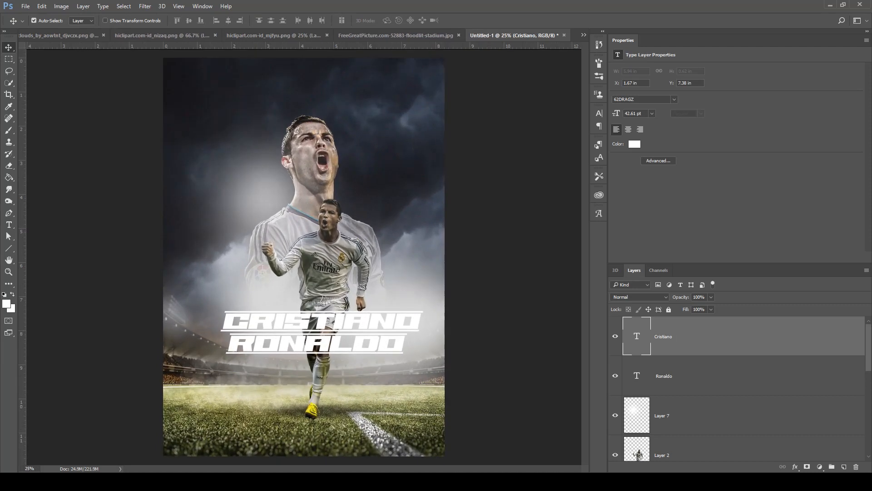
{"action": "double_click", "coordinate": [333, 321]}
{"action": "left_click", "coordinate": [80, 20]}
{"action": "key", "text": "Down"}
{"action": "key", "text": "Down"}
{"action": "key", "text": "Down"}
{"action": "key", "text": "Down"}
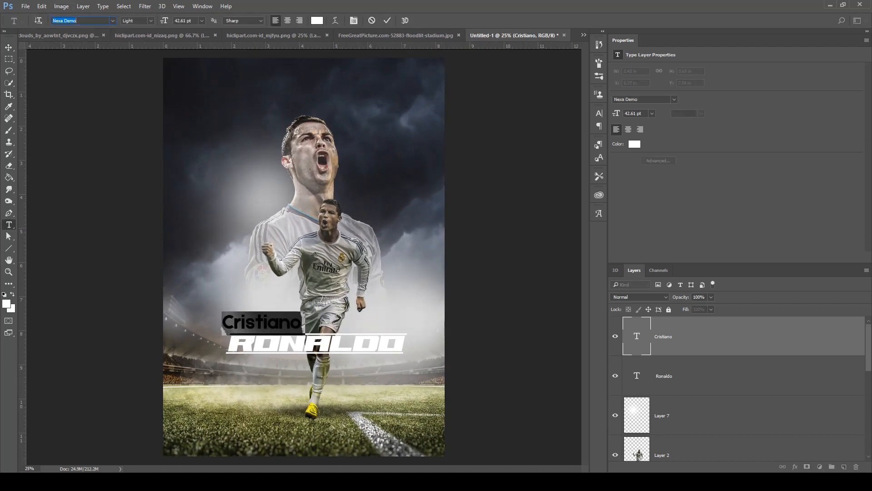
{"action": "key", "text": "Down"}
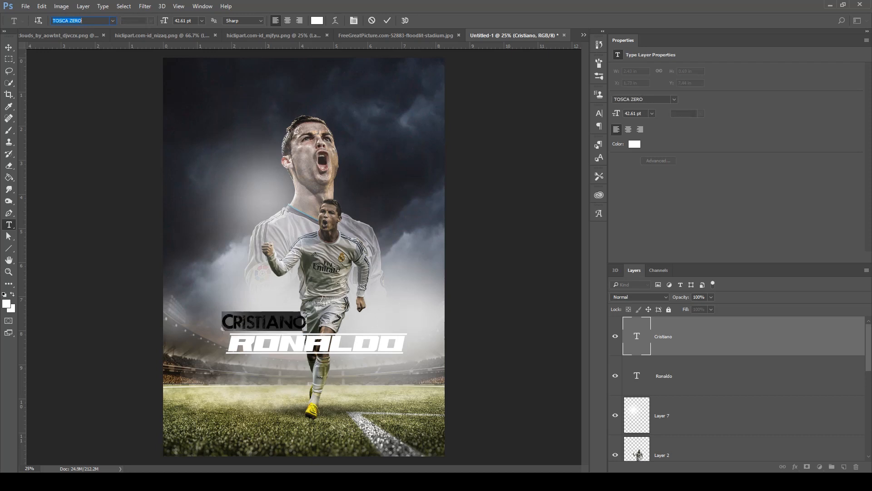
- Move the "Cristiano" text to the right above "Ronaldo" and fine-tune its position with small nudges left and up
{"action": "left_click", "coordinate": [9, 47]}
{"action": "left_click_drag", "start_coordinate": [300, 318], "coordinate": [353, 322]}
{"action": "key", "text": "Left"}
{"action": "key", "text": "Left"}
{"action": "key", "text": "Left"}
{"action": "key", "text": "Left"}
{"action": "key", "text": "Up"}
{"action": "key", "text": "Up"}
{"action": "key", "text": "Down"}
{"action": "key", "text": "f"}
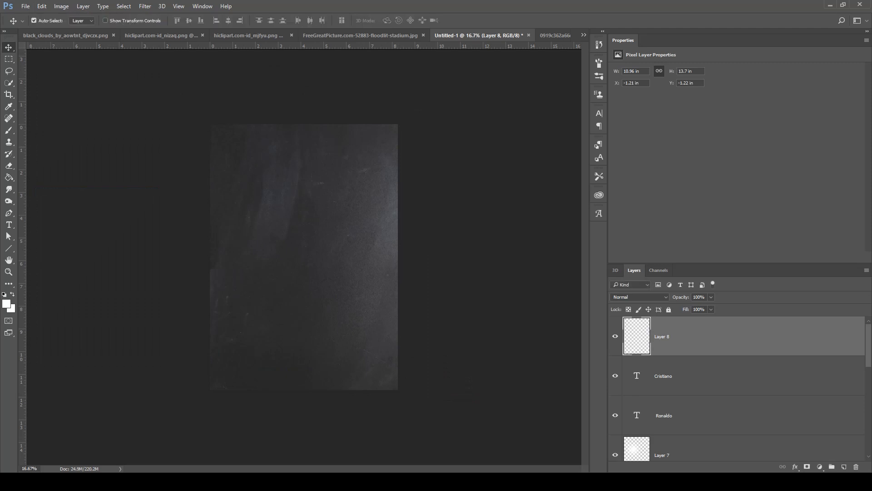
- Place the dark texture layer beneath both text layers and blend it as Lighten at 73% opacity
{"action": "key", "text": "ctrl+bracketleft"}
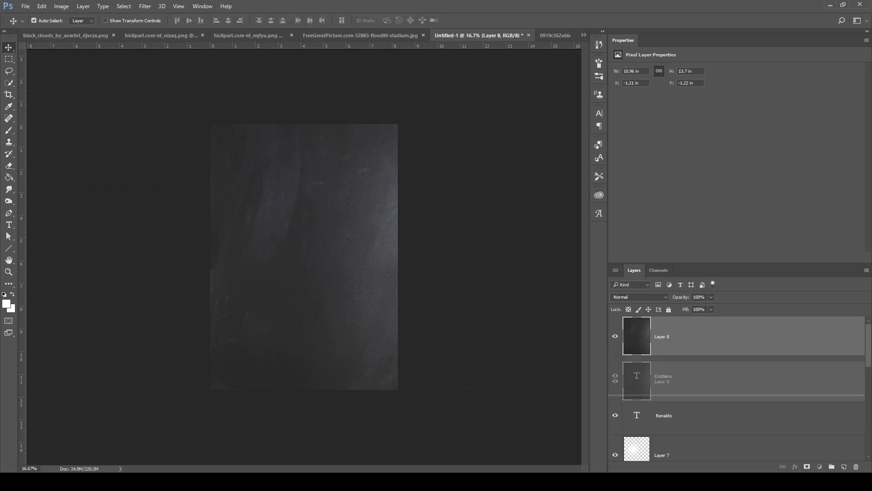
{"action": "key", "text": "ctrl+bracketleft"}
{"action": "left_click", "coordinate": [640, 297]}
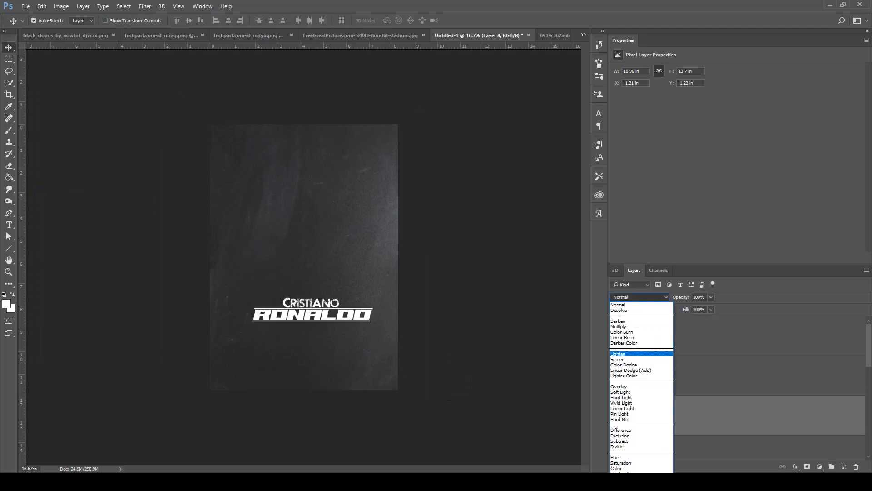
{"action": "left_click", "coordinate": [636, 354]}
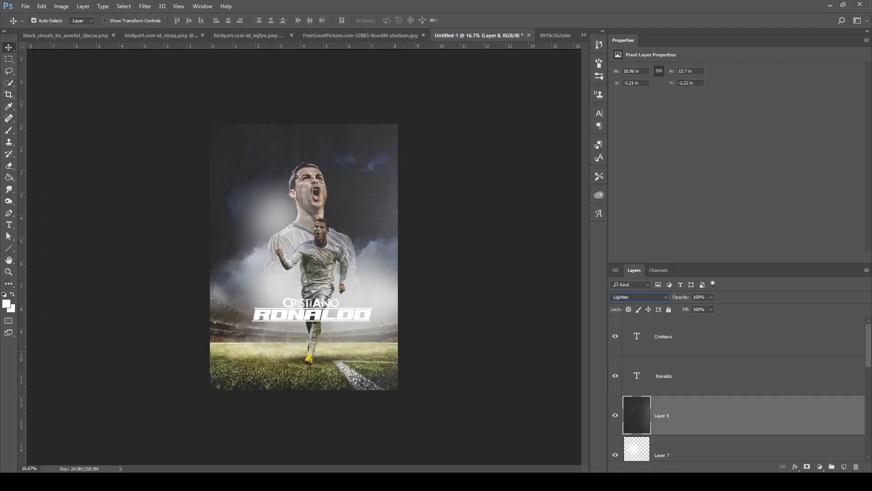
{"action": "left_click", "coordinate": [711, 297]}
{"action": "left_click_drag", "start_coordinate": [713, 308], "coordinate": [697, 308]}
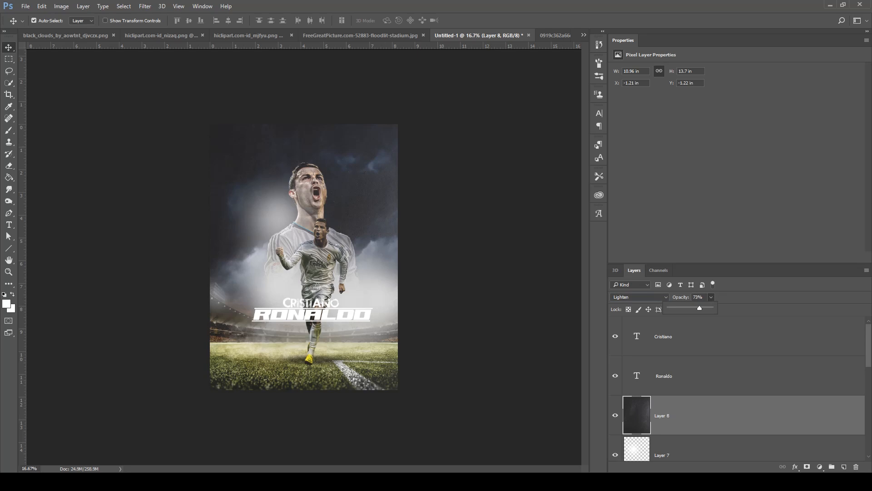
- Add a Color Lookup adjustment above the "Ronaldo" text layer using the LUT "W34 (hard blue shadow).cube"
{"action": "left_click", "coordinate": [709, 377]}
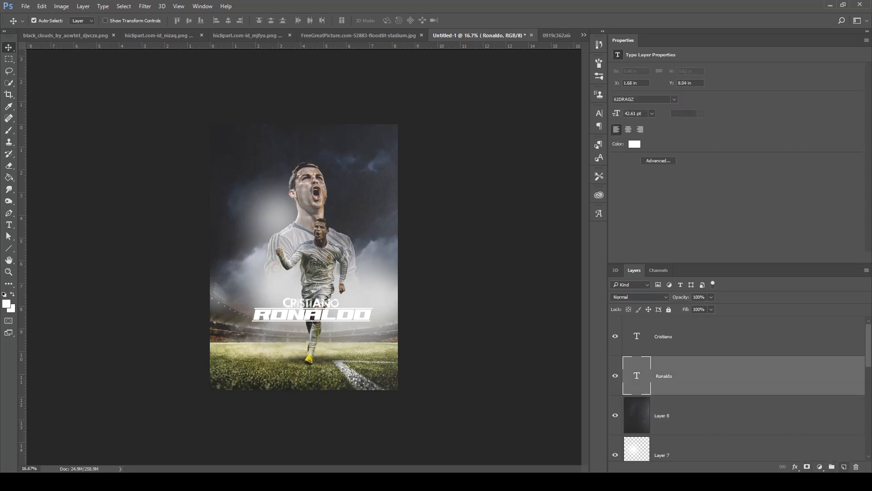
{"action": "left_click", "coordinate": [820, 467]}
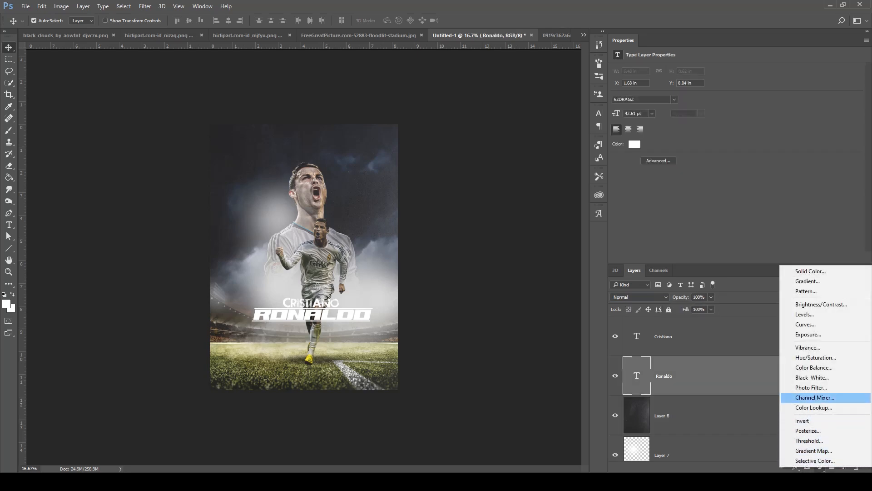
{"action": "left_click", "coordinate": [813, 407]}
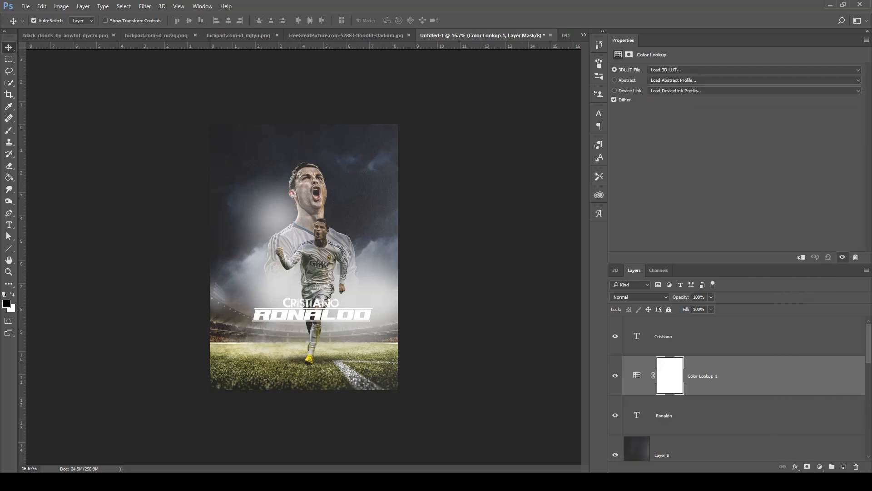
{"action": "left_click", "coordinate": [772, 70]}
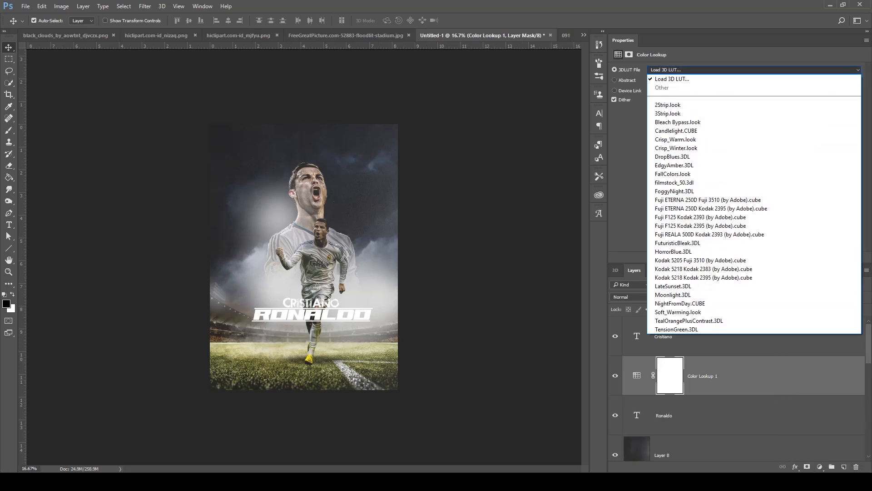
{"action": "left_click", "coordinate": [672, 79]}
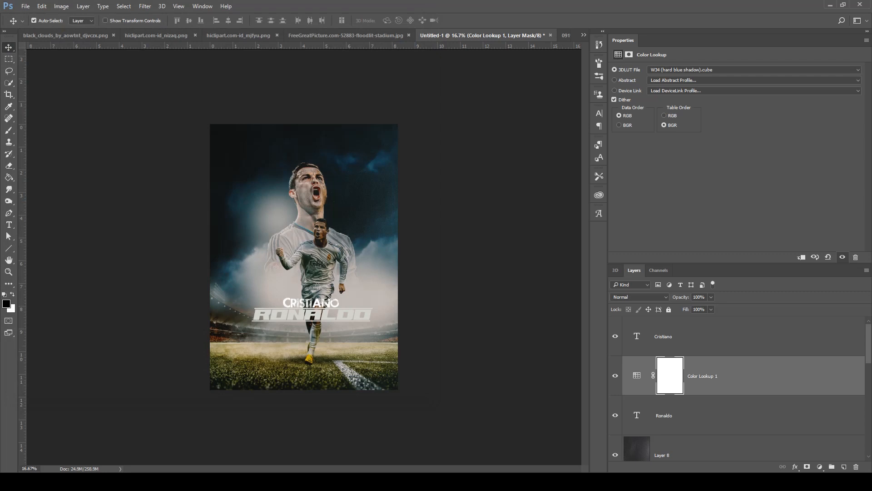
- Reduce the Color Lookup adjustment's opacity to 61%
{"action": "left_click", "coordinate": [711, 297]}
{"action": "left_click_drag", "start_coordinate": [711, 308], "coordinate": [682, 308]}
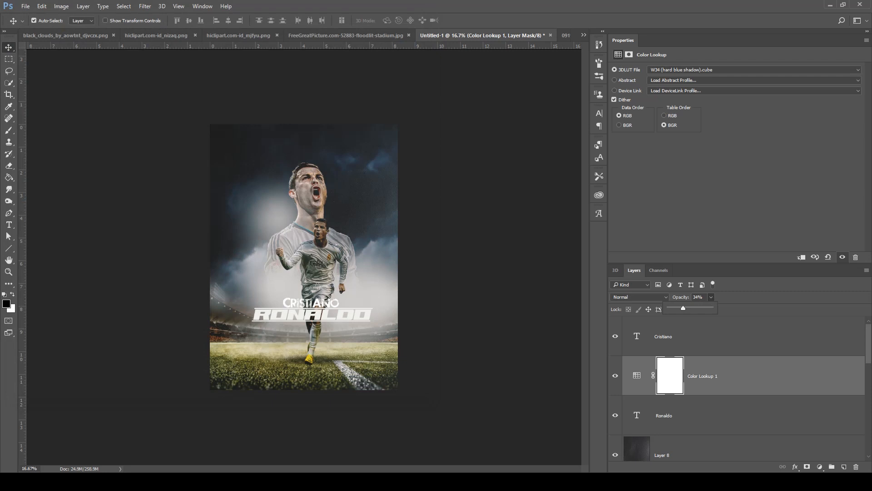
{"action": "left_click_drag", "start_coordinate": [686, 308], "coordinate": [690, 308]}
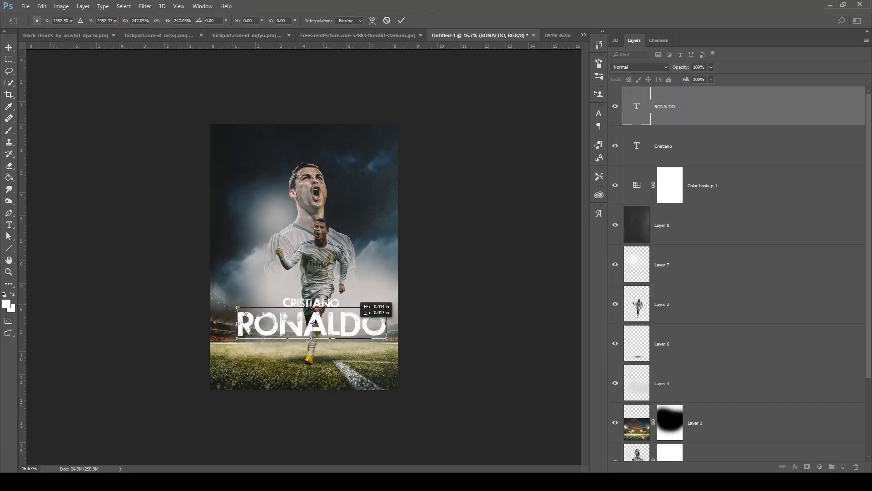
- Move the enlarged "RONALDO" text into place directly below "Cristiano" and apply the transform
{"action": "left_click_drag", "start_coordinate": [359, 295], "coordinate": [352, 300]}
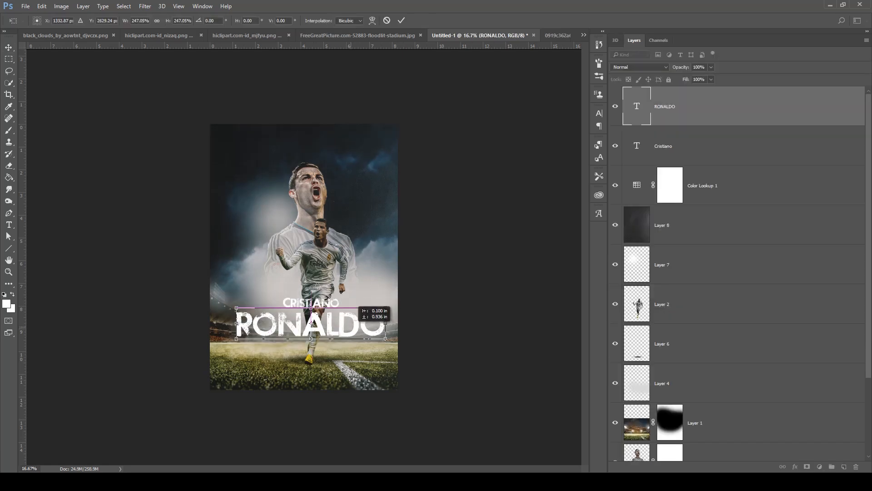
{"action": "left_click_drag", "start_coordinate": [311, 322], "coordinate": [312, 322]}
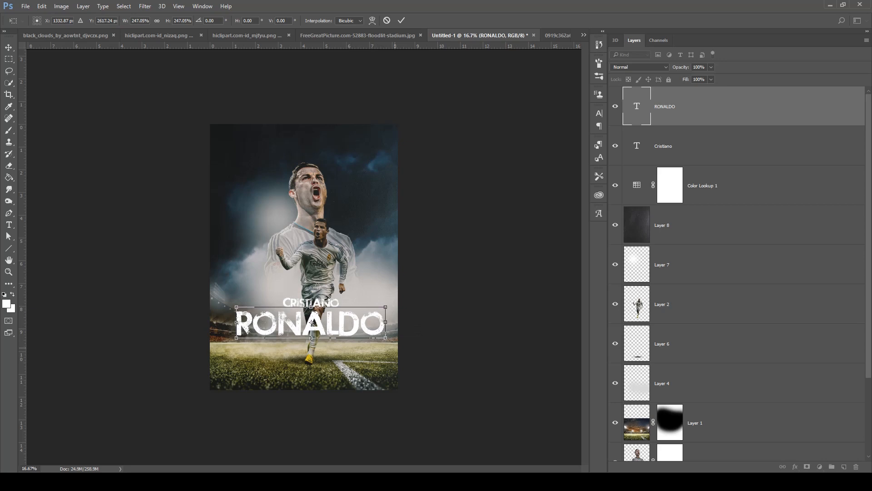
{"action": "key", "text": "Return"}
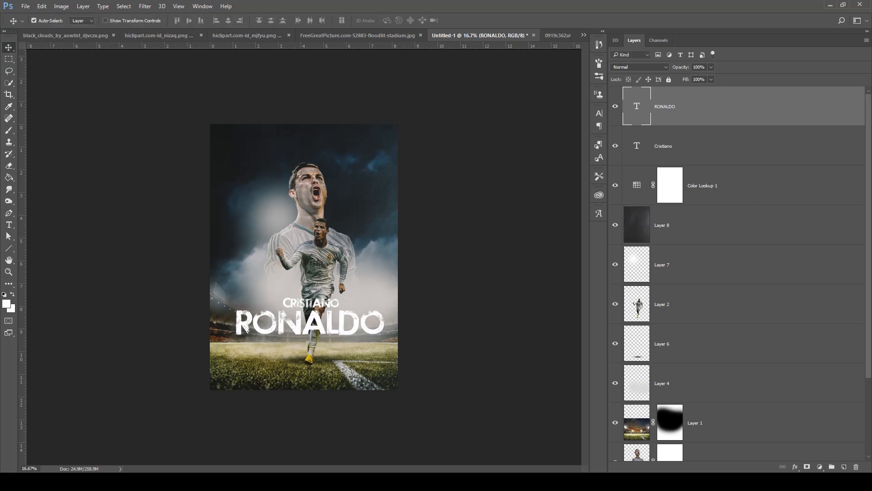
- Set the tracking of the "Cristiano" text to 140
{"action": "double_click", "coordinate": [637, 146]}
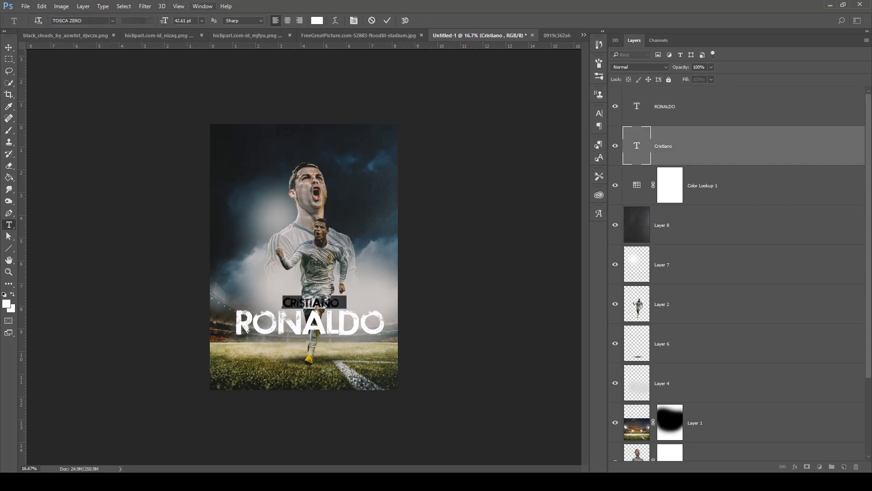
{"action": "left_click", "coordinate": [202, 6]}
{"action": "left_click", "coordinate": [213, 111]}
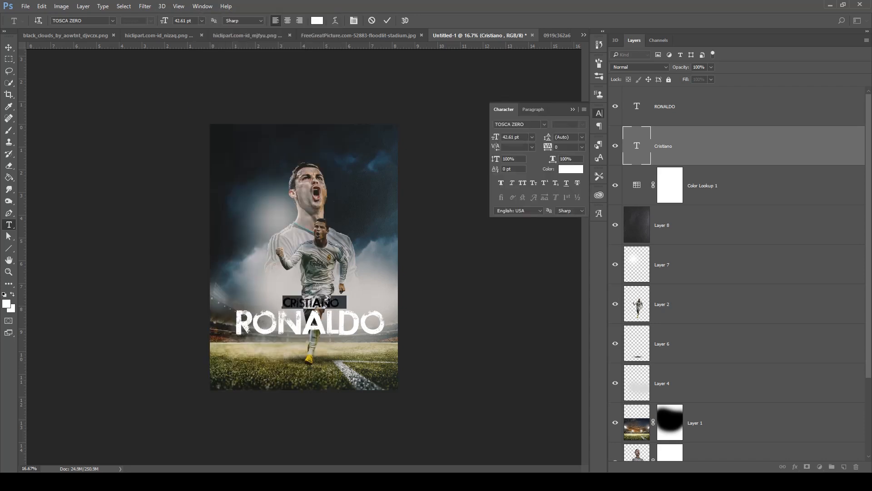
{"action": "left_click_drag", "start_coordinate": [548, 147], "coordinate": [554, 147]}
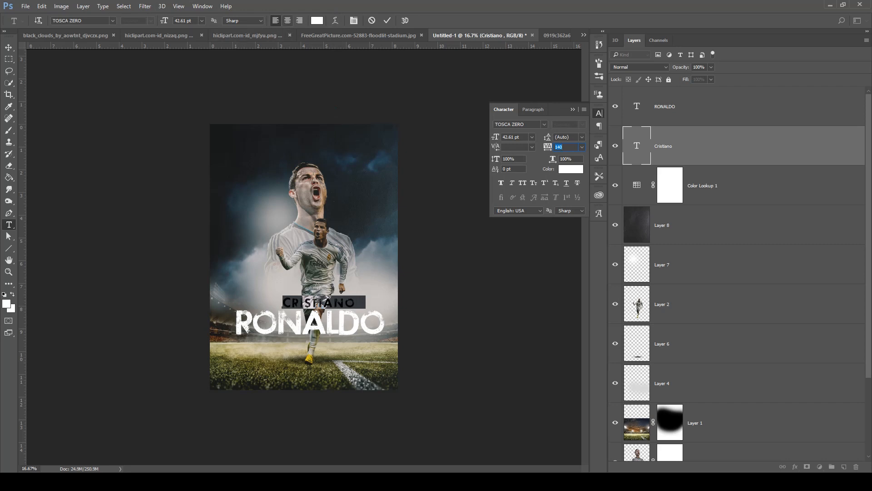
- Center-align the "Cristiano" text and reposition it centrally above "RONALDO"
{"action": "left_click", "coordinate": [288, 20]}
{"action": "left_click", "coordinate": [9, 47]}
{"action": "left_click_drag", "start_coordinate": [304, 303], "coordinate": [330, 303]}
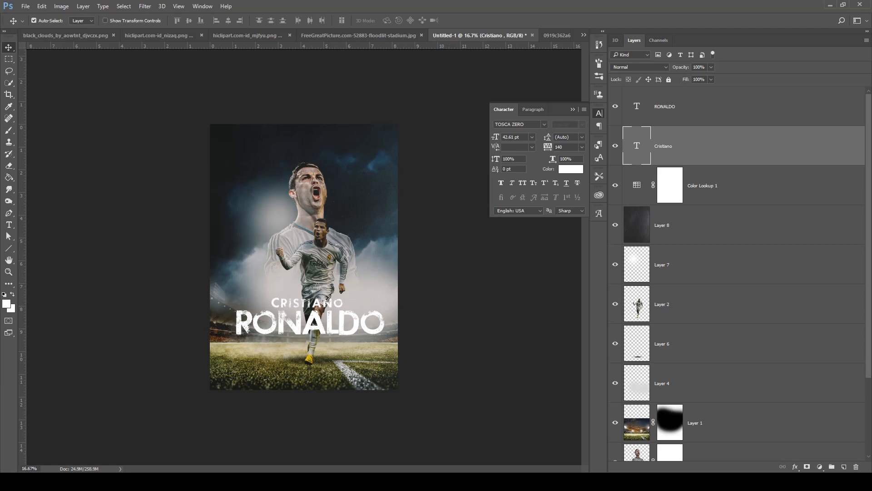
- Compare the poster with and without the Color Lookup grading and readjust that layer's opacity
{"action": "left_click", "coordinate": [709, 185]}
{"action": "left_click", "coordinate": [615, 185]}
{"action": "left_click", "coordinate": [615, 186]}
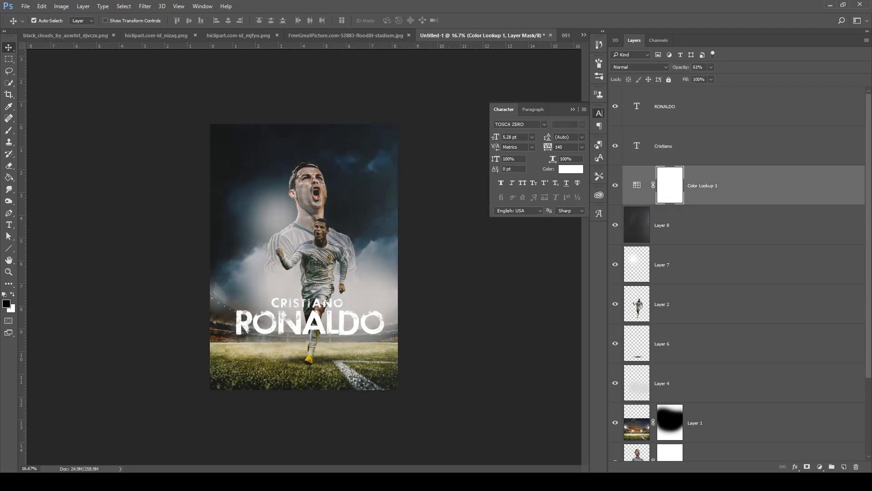
{"action": "left_click", "coordinate": [711, 67]}
{"action": "mouse_move", "coordinate": [712, 78]}
{"action": "left_mouse_down"}
{"action": "mouse_move", "coordinate": [699, 78]}
{"action": "mouse_move", "coordinate": [707, 79]}
{"action": "left_mouse_up"}
{"action": "double_click", "coordinate": [637, 146]}
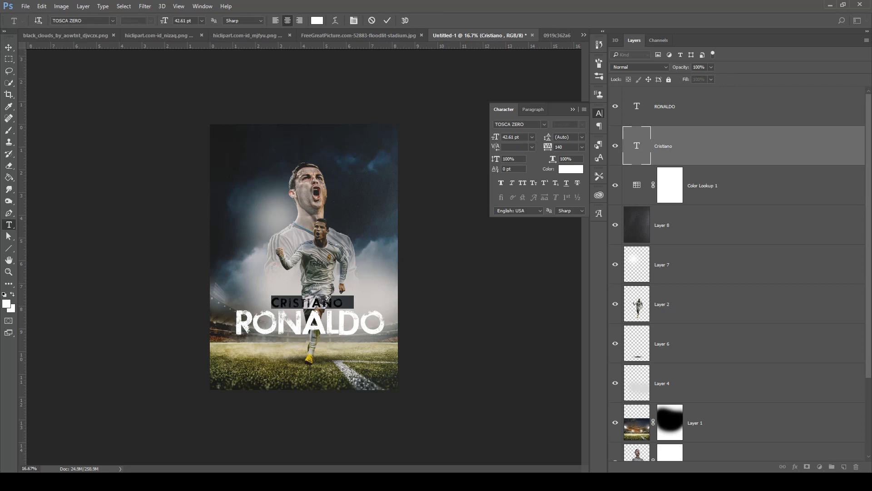
{"action": "left_click", "coordinate": [571, 169]}
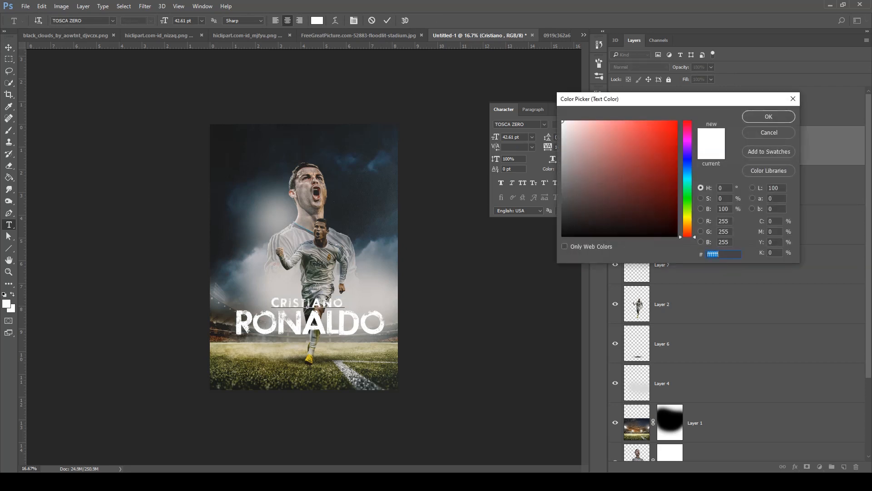
{"action": "left_click", "coordinate": [565, 200]}
{"action": "left_click_drag", "start_coordinate": [565, 199], "coordinate": [580, 236]}
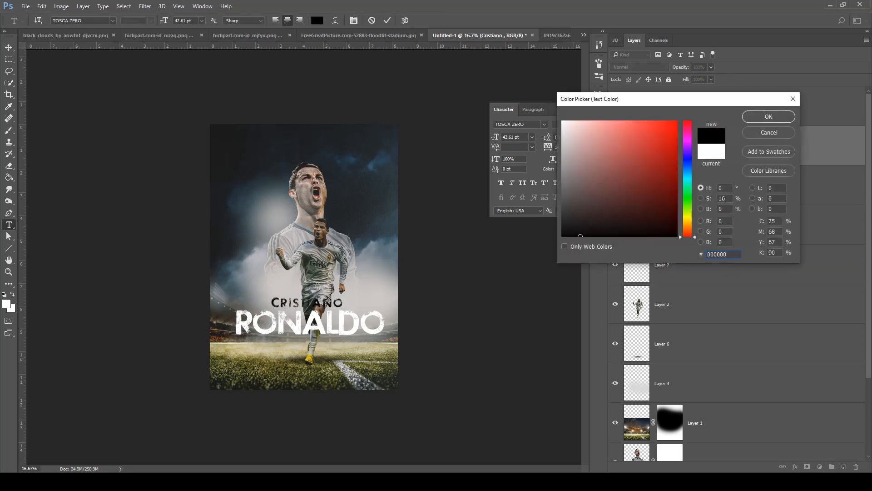
{"action": "left_click_drag", "start_coordinate": [310, 361], "coordinate": [317, 335]}
{"action": "left_click", "coordinate": [768, 132]}
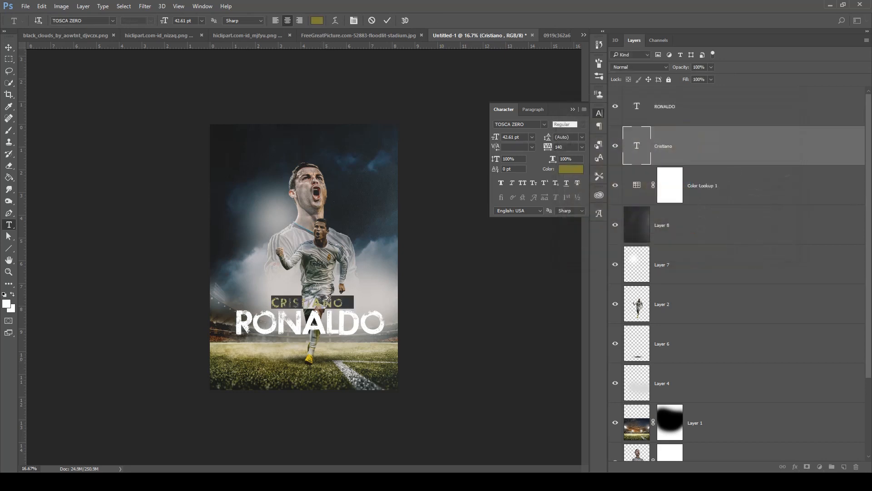
{"action": "left_click", "coordinate": [8, 47]}
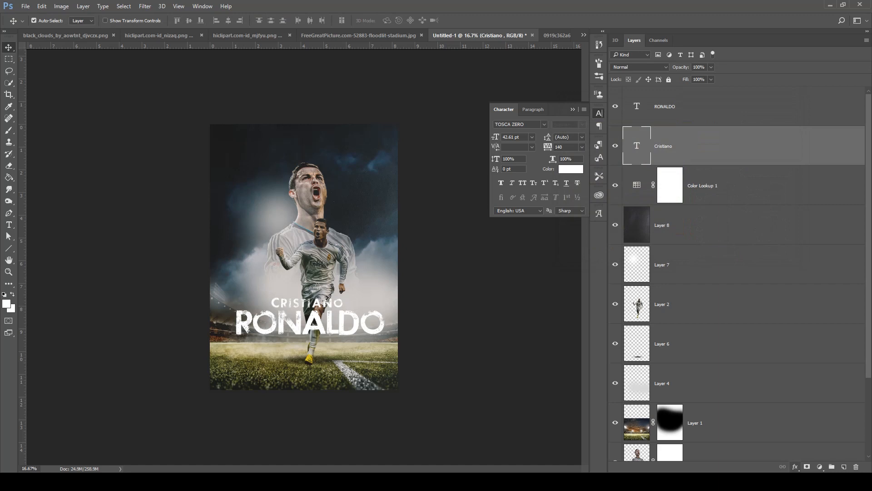
- Add a drop shadow to the "Cristiano" text with Normal blend mode and 100% opacity
{"action": "left_click", "coordinate": [795, 467]}
{"action": "left_click", "coordinate": [813, 462]}
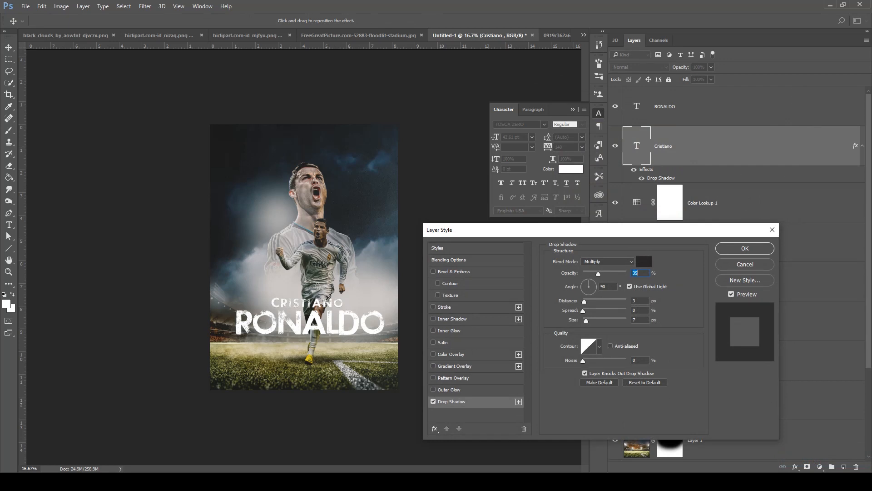
{"action": "left_click", "coordinate": [607, 261]}
{"action": "left_click", "coordinate": [595, 266]}
{"action": "left_click_drag", "start_coordinate": [598, 273], "coordinate": [626, 273]}
{"action": "left_click", "coordinate": [744, 248]}
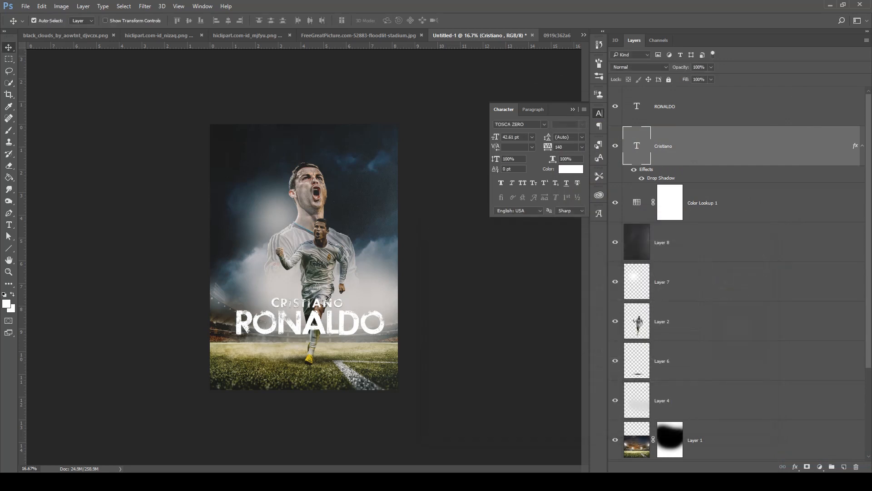
- Add a drop shadow to the "RONALDO" text with Normal blend mode and 100% opacity
{"action": "left_click", "coordinate": [672, 107]}
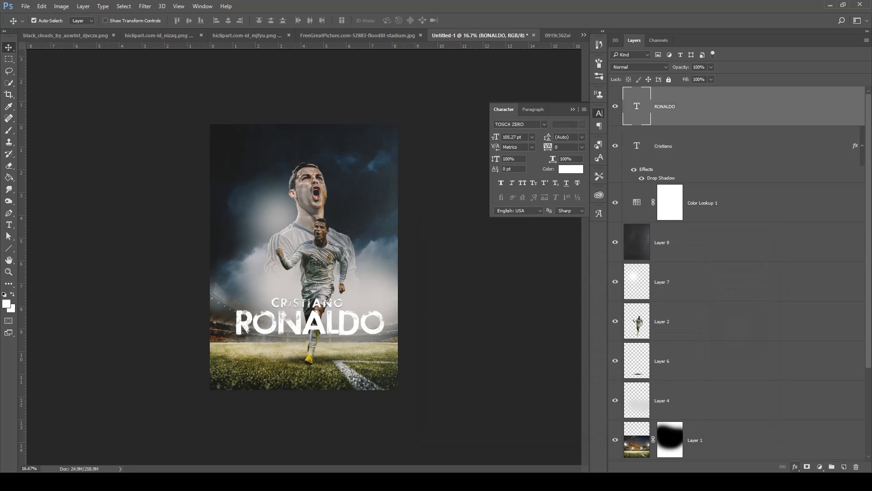
{"action": "left_click", "coordinate": [795, 467]}
{"action": "left_click", "coordinate": [813, 460]}
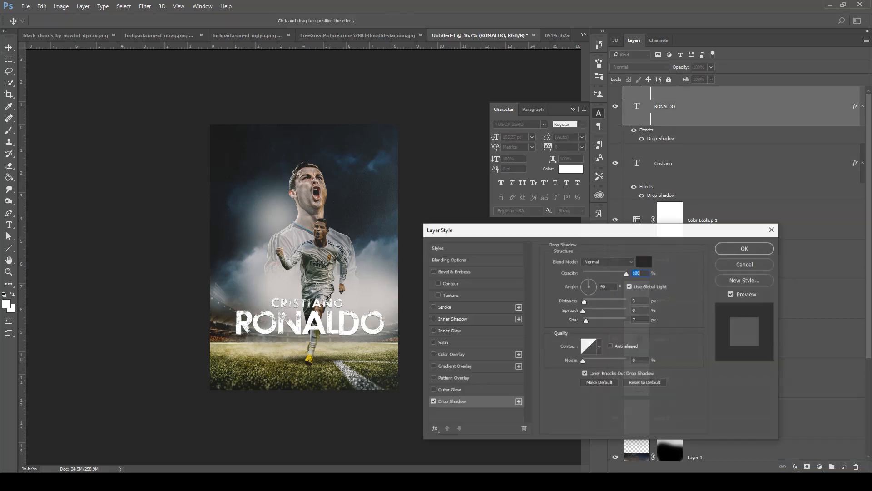
{"action": "left_click", "coordinate": [745, 248]}
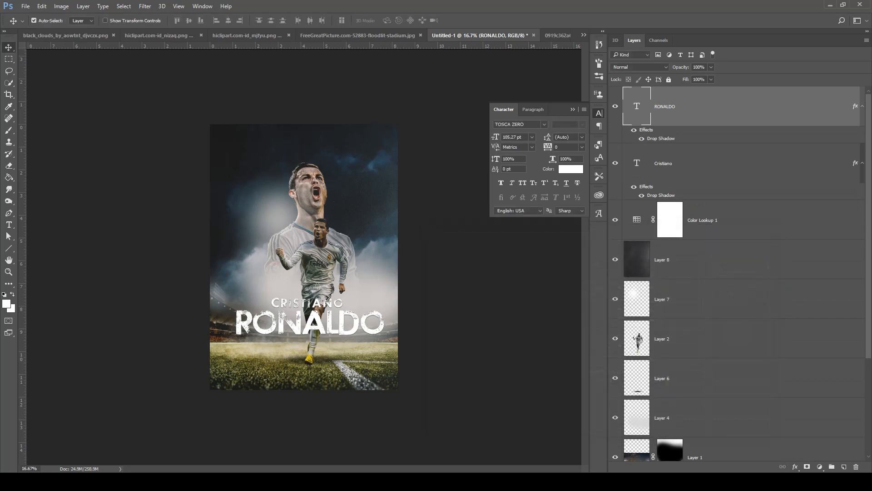
- Scale both title texts together to 67.92% and move them to the upper part of the poster, over the large player's forehead
{"action": "left_click", "coordinate": [681, 164], "text": "shift"}
{"action": "key", "text": "ctrl+t"}
{"action": "left_click_drag", "start_coordinate": [385, 337], "coordinate": [344, 165]}
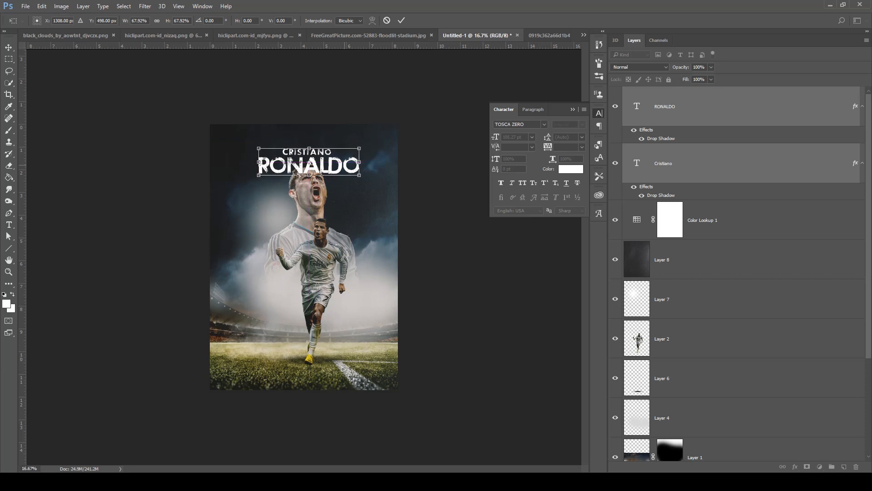
{"action": "key", "text": "Return"}
- Stack both title text layers directly beneath Layer 5 so they sit behind the large player
{"action": "left_click_drag", "start_coordinate": [681, 166], "coordinate": [681, 448]}
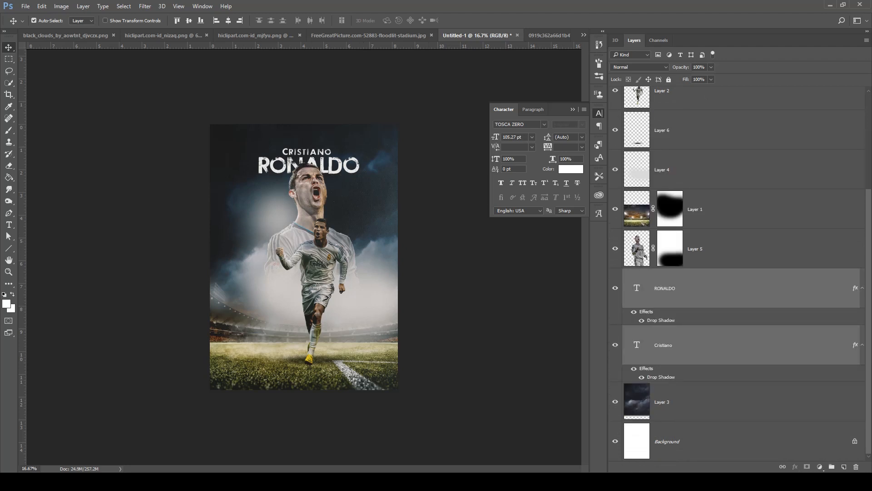
{"action": "left_click", "coordinate": [681, 346]}
- Enlarge the "RONALDO" text to 122.09% behind the large player's head
{"action": "left_click", "coordinate": [682, 290]}
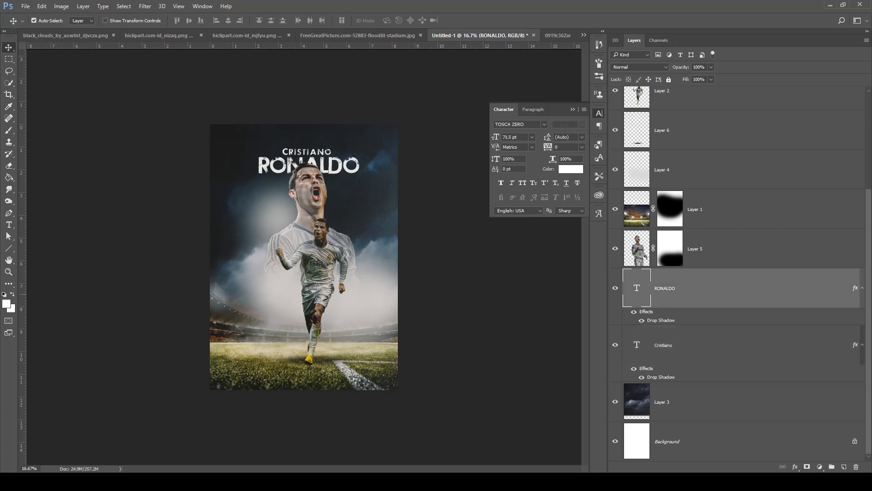
{"action": "key", "text": "ctrl+t"}
{"action": "left_click_drag", "start_coordinate": [360, 165], "coordinate": [372, 164]}
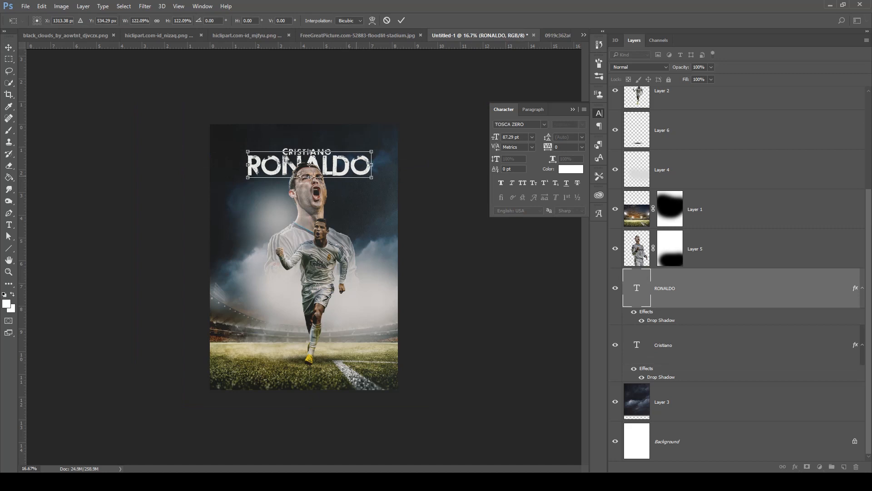
{"action": "key", "text": "Return"}
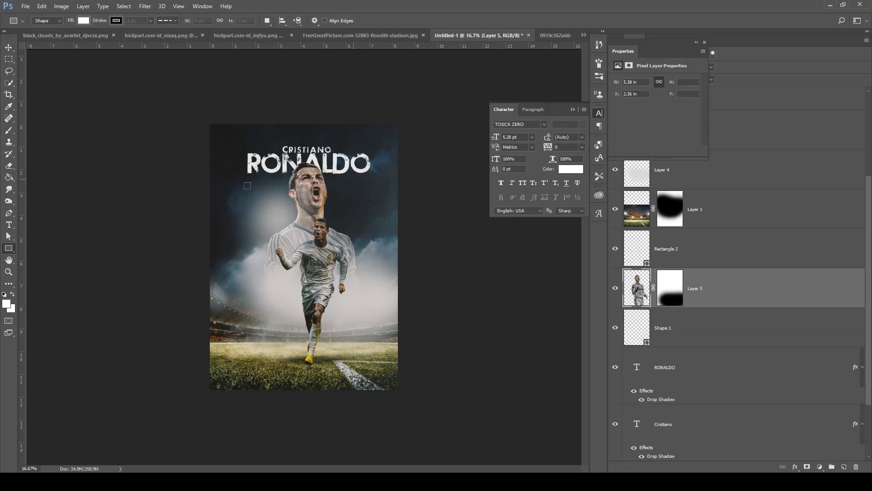
- Scale the large player cutout on Layer 5 down to about 95.9%, keeping it beneath the title
{"action": "key", "text": "ctrl+t"}
{"action": "left_click_drag", "start_coordinate": [386, 162], "coordinate": [383, 167]}
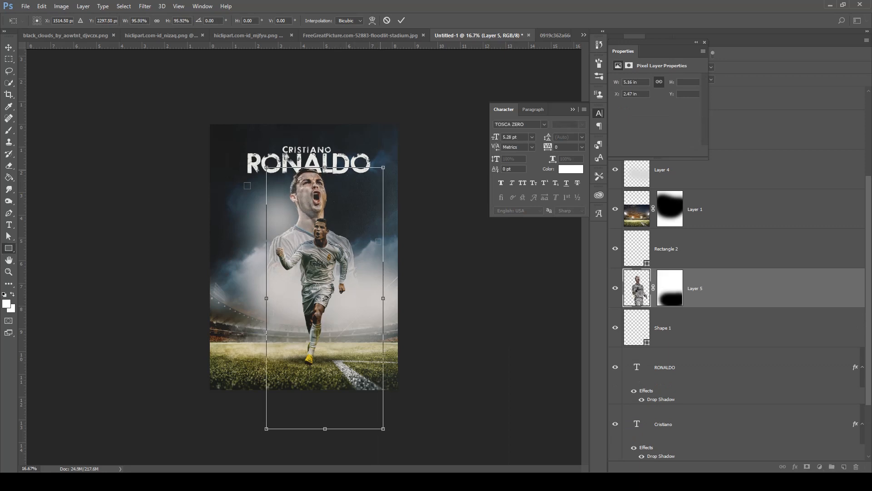
{"action": "key", "text": "Return"}
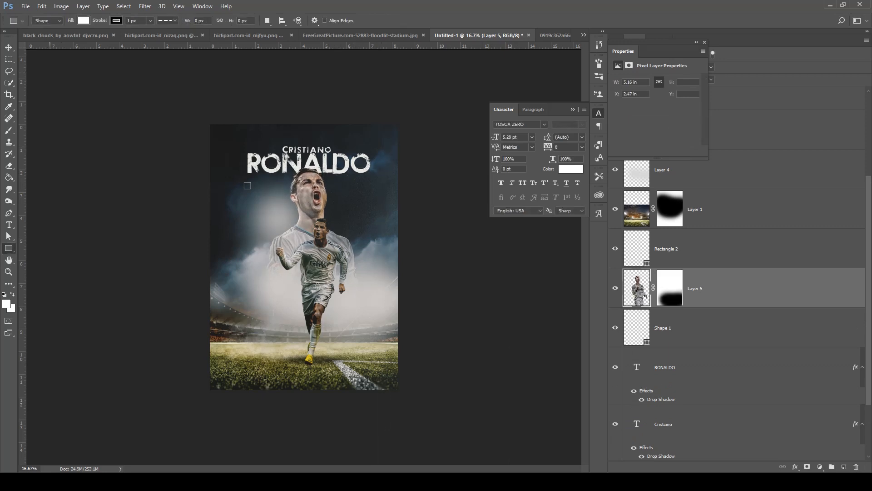
- Bring the chalkboard formula image from its own document into the poster, on a layer directly above Layer 5
{"action": "key", "text": "v"}
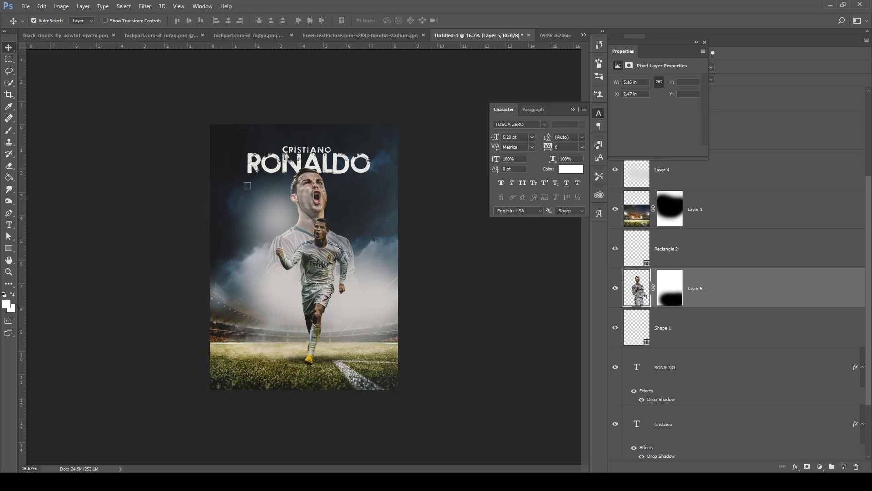
{"action": "key", "text": "ctrl+Tab"}
{"action": "key", "text": "ctrl+Tab"}
{"action": "left_click_drag", "start_coordinate": [307, 254], "coordinate": [296, 184]}
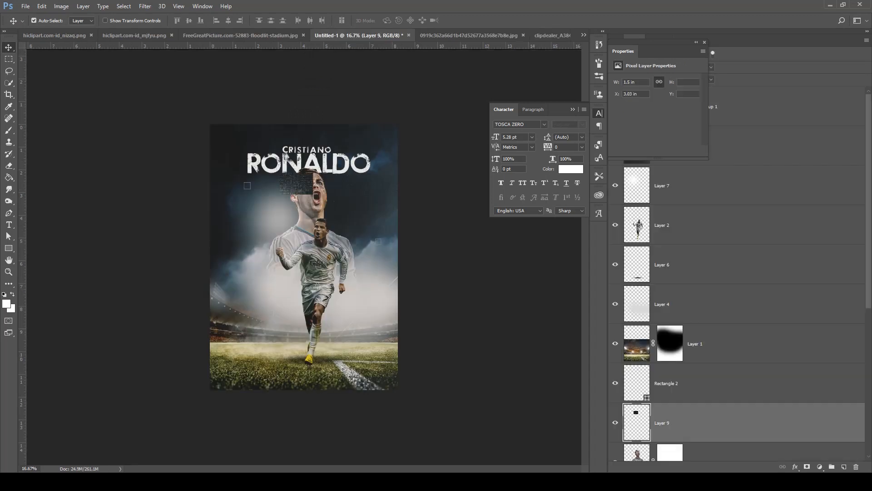
{"action": "left_click", "coordinate": [705, 42]}
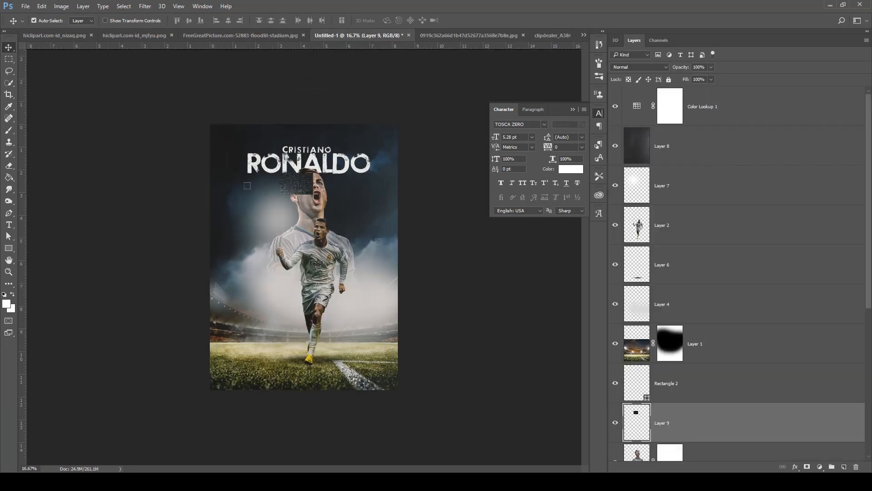
- Set the formula texture layer's blend mode to Screen
{"action": "left_click", "coordinate": [639, 68]}
{"action": "key", "text": "Up"}
{"action": "key", "text": "Up"}
{"action": "key", "text": "Up"}
{"action": "key", "text": "Up"}
{"action": "key", "text": "Up"}
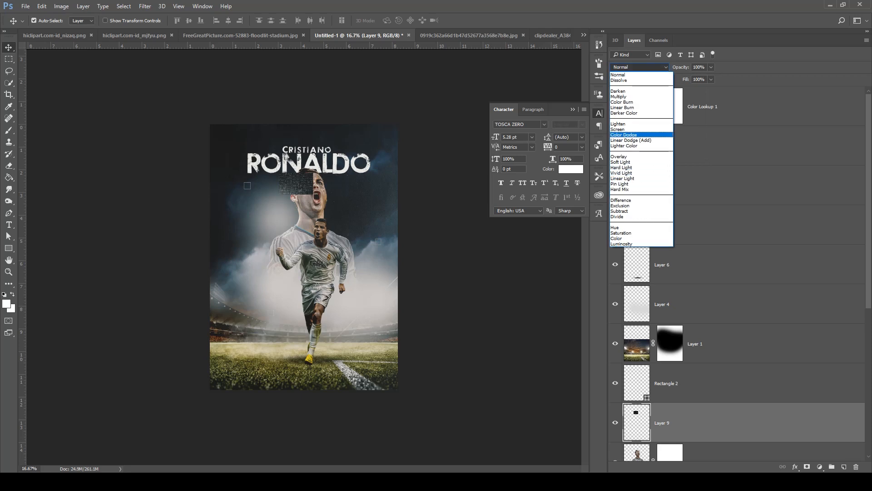
{"action": "key", "text": "Return"}
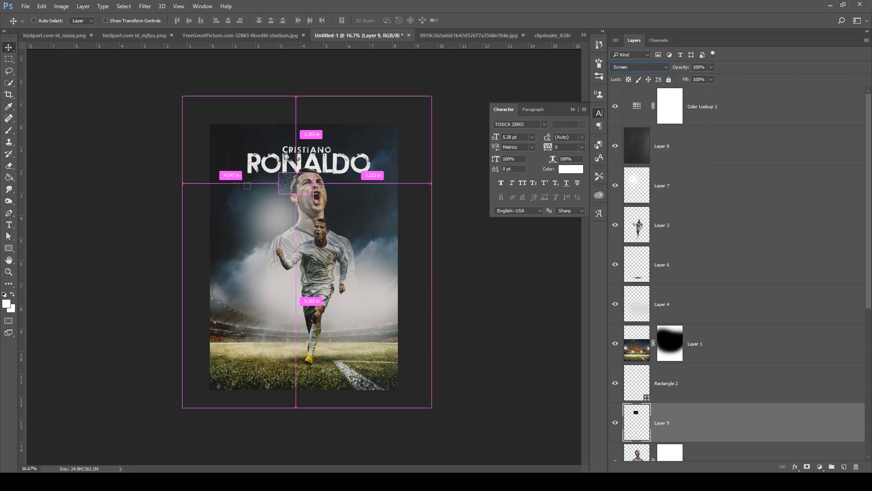
- Enlarge and tilt the formula texture, and place it in the dark sky to the left of the large player's head
{"action": "key", "text": "ctrl+t"}
{"action": "left_click_drag", "start_coordinate": [313, 194], "coordinate": [360, 220]}
{"action": "key", "text": "Return"}
{"action": "left_click", "coordinate": [286, 187]}
{"action": "left_click_drag", "start_coordinate": [286, 186], "coordinate": [257, 198]}
{"action": "key", "text": "ctrl+z"}
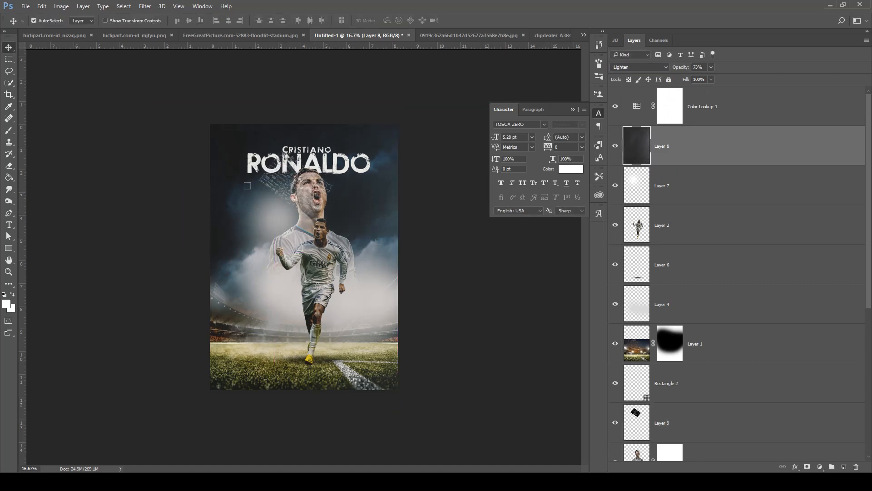
{"action": "left_click", "coordinate": [296, 183]}
{"action": "key", "text": "ctrl+t"}
{"action": "left_click_drag", "start_coordinate": [296, 183], "coordinate": [260, 200]}
{"action": "key", "text": "Return"}
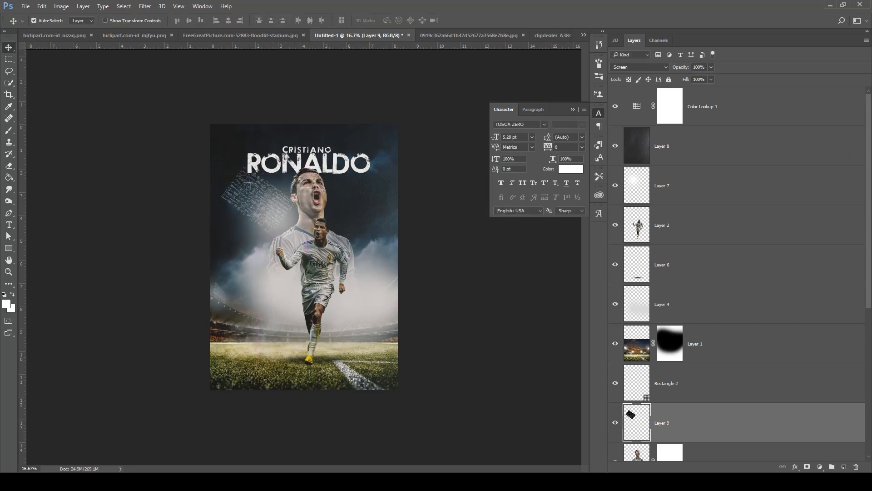
- Duplicate the formula texture layer, enlarge the copy and move it to the lower right of the poster
{"action": "left_click_drag", "start_coordinate": [708, 435], "coordinate": [844, 466]}
{"action": "key", "text": "ctrl"}
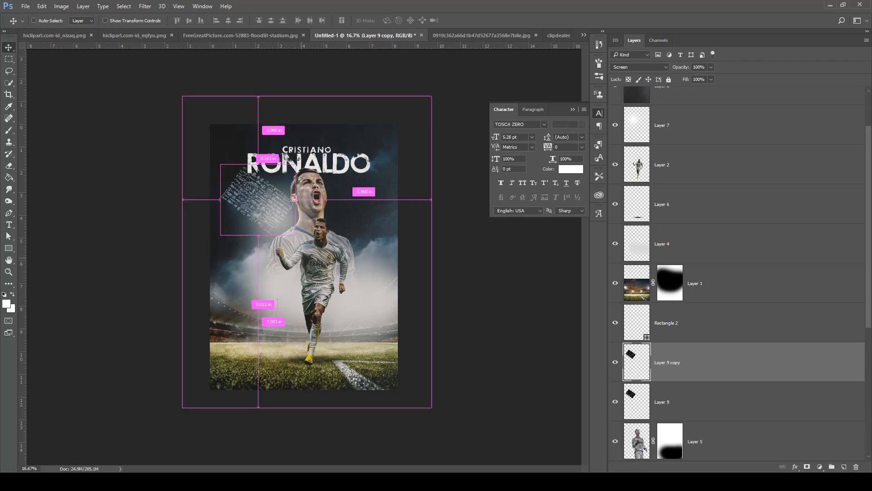
{"action": "key", "text": "ctrl+t"}
{"action": "left_click_drag", "start_coordinate": [296, 235], "coordinate": [325, 262]}
{"action": "left_click_drag", "start_coordinate": [293, 219], "coordinate": [368, 324]}
{"action": "key", "text": "Return"}
- Stack the texture copy directly above Layer 2 and shift it further toward the poster's lower-right corner
{"action": "left_click_drag", "start_coordinate": [700, 362], "coordinate": [699, 147]}
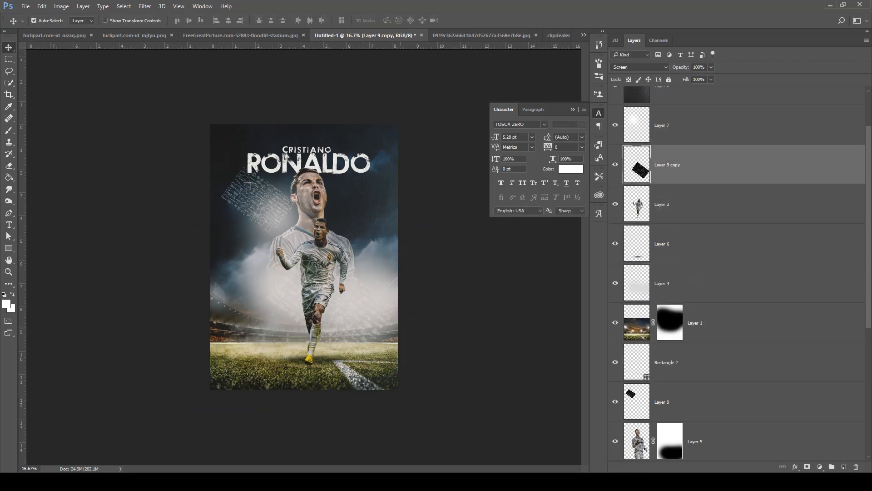
{"action": "key", "text": "ctrl+t"}
{"action": "left_click_drag", "start_coordinate": [368, 267], "coordinate": [396, 316]}
{"action": "left_click_drag", "start_coordinate": [496, 304], "coordinate": [492, 293]}
{"action": "key", "text": "Return"}
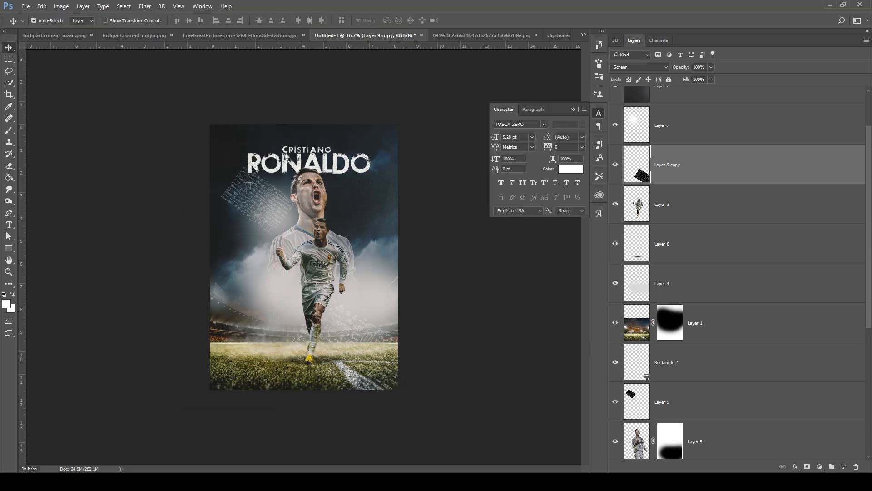
- Duplicate the lower-right formula texture and place the copy, slightly reduced, along the poster's left edge beside the large player
{"action": "left_click_drag", "start_coordinate": [681, 165], "coordinate": [681, 453]}
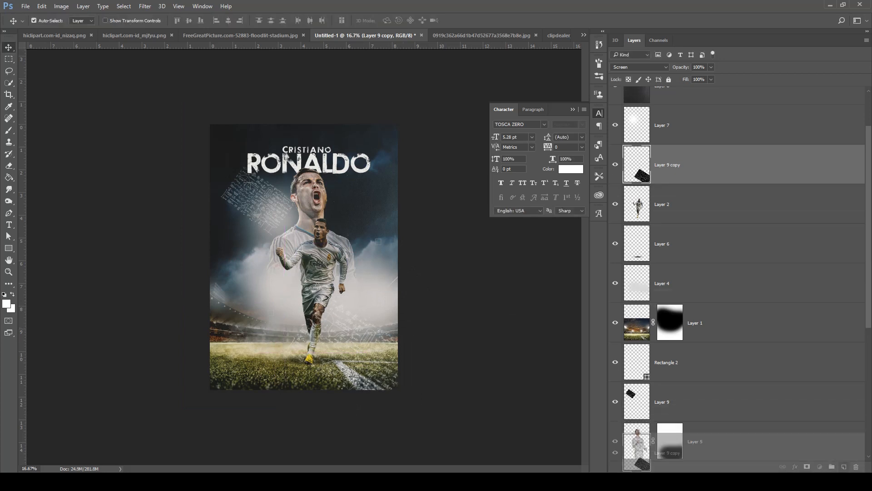
{"action": "left_click_drag", "start_coordinate": [843, 467], "coordinate": [843, 466]}
{"action": "key", "text": "ctrl+t"}
{"action": "left_click_drag", "start_coordinate": [360, 343], "coordinate": [313, 282]}
{"action": "left_click_drag", "start_coordinate": [317, 253], "coordinate": [288, 247]}
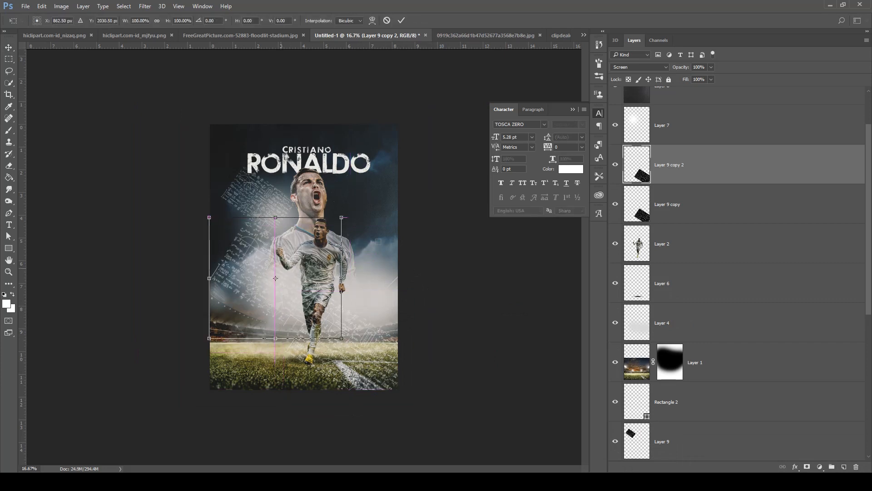
{"action": "key", "text": "Return"}
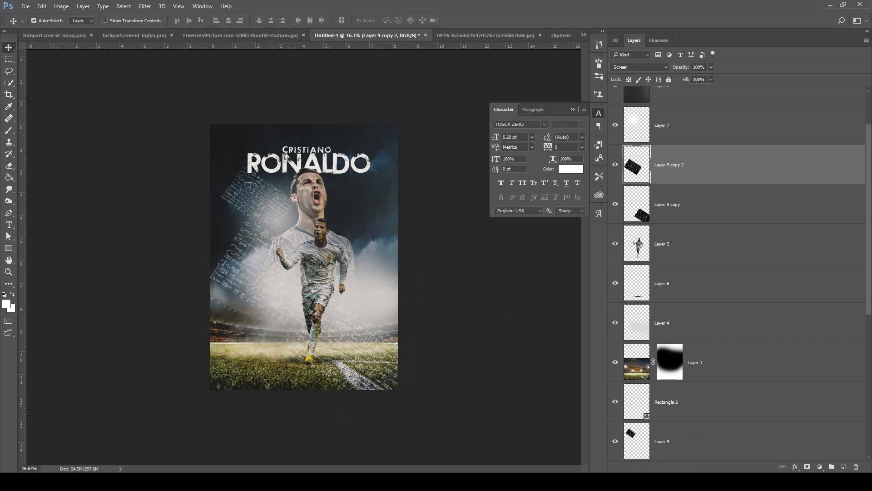
{"action": "key", "text": "ctrl+t"}
{"action": "left_click_drag", "start_coordinate": [343, 215], "coordinate": [339, 221]}
{"action": "left_click_drag", "start_coordinate": [292, 265], "coordinate": [245, 231]}
{"action": "key", "text": "Return"}
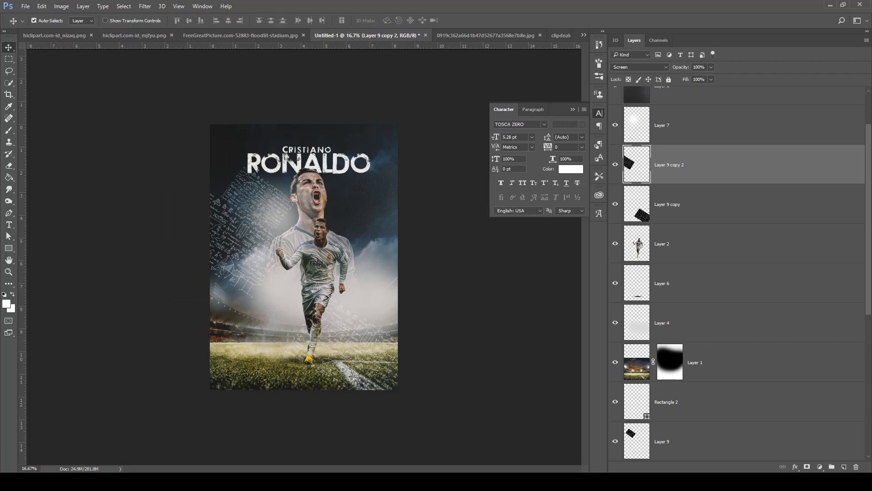
- Duplicate the left-edge texture, scale the copy to about 151.6%, rotate it 107.23° and move it to the upper-right corner
{"action": "left_click_drag", "start_coordinate": [636, 165], "coordinate": [843, 466]}
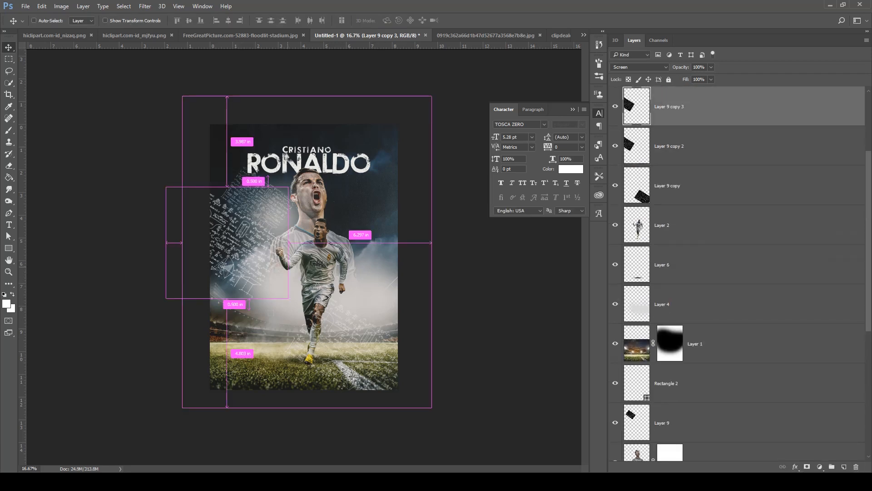
{"action": "key", "text": "ctrl+t"}
{"action": "left_click_drag", "start_coordinate": [348, 199], "coordinate": [217, 329]}
{"action": "left_click_drag", "start_coordinate": [381, 251], "coordinate": [381, 226]}
{"action": "left_click_drag", "start_coordinate": [254, 213], "coordinate": [411, 107]}
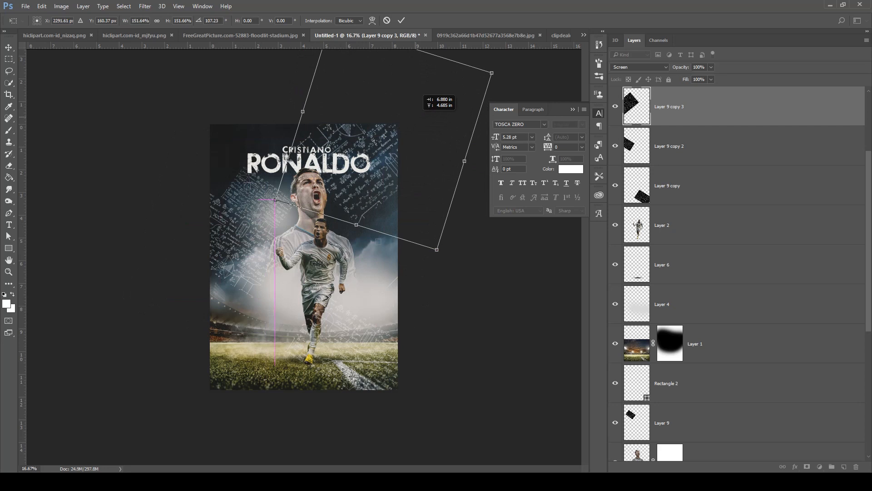
{"action": "key", "text": "Return"}
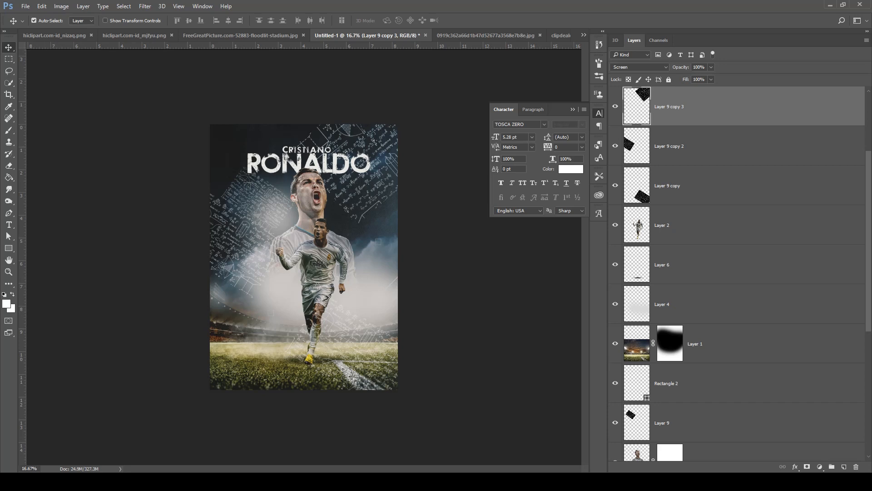
- Move the rotated formula texture copy from the upper-right corner to the lower left, over the grass
{"action": "key", "text": "t"}
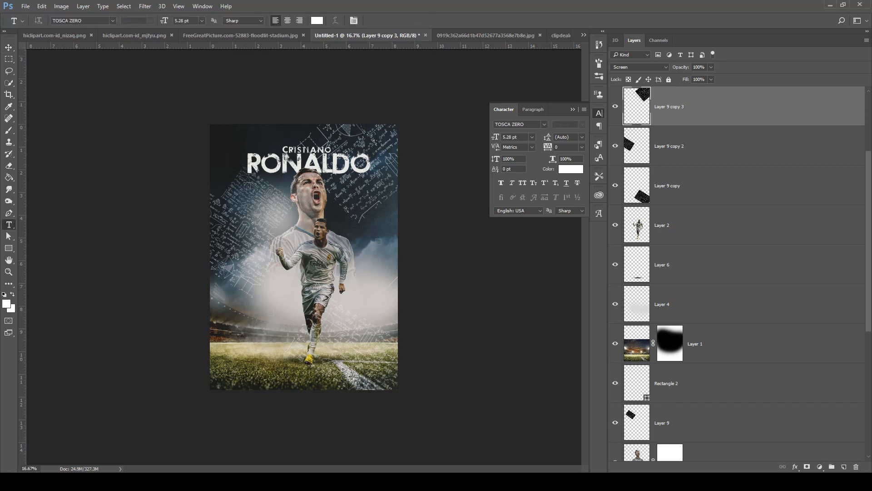
{"action": "key", "text": "ctrl+t"}
{"action": "left_click_drag", "start_coordinate": [387, 134], "coordinate": [242, 359]}
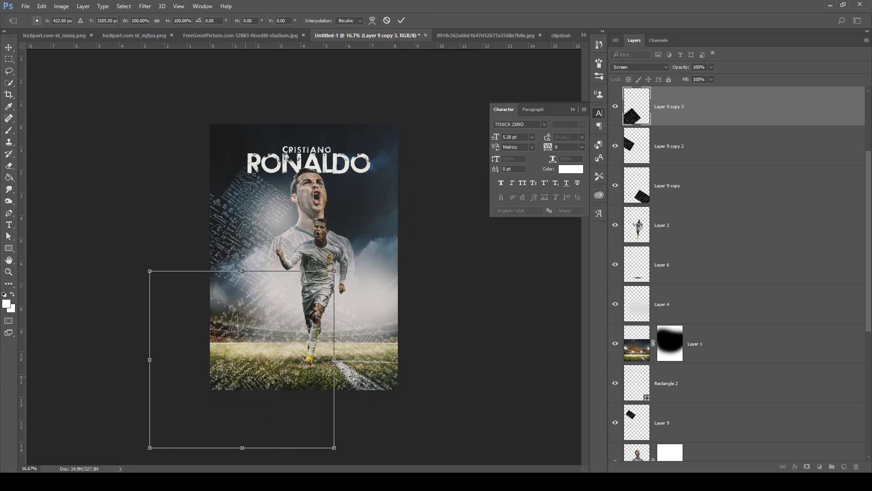
{"action": "key", "text": "t"}
{"action": "key", "text": "v"}
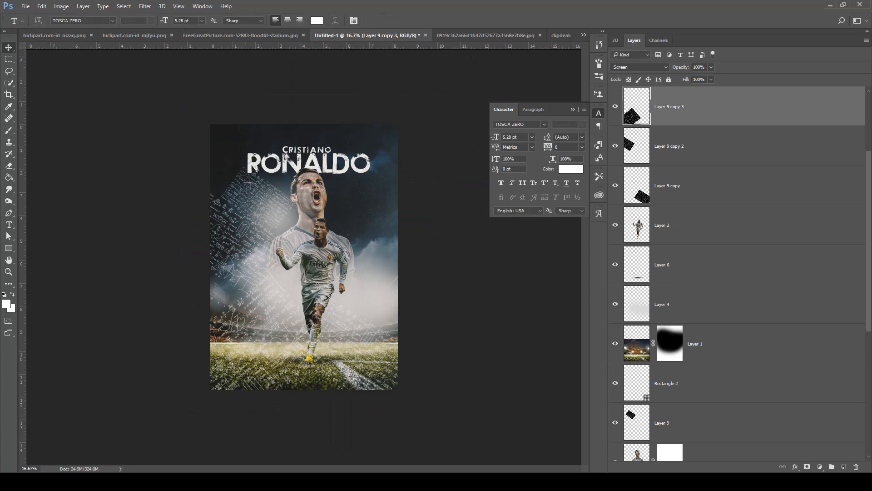
- Add the two-line text "im always accurate with my calculation" beside the running player's legs, coloured 202627
{"action": "key", "text": "t"}
{"action": "left_click", "coordinate": [278, 305]}
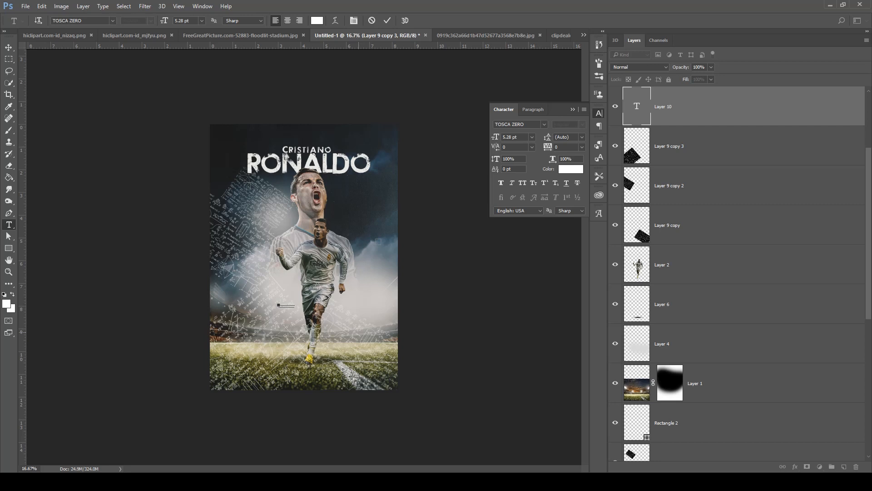
{"action": "double_click", "coordinate": [636, 106]}
{"action": "left_click", "coordinate": [571, 169]}
{"action": "type", "text": "202627"}
{"action": "key", "text": "Return"}
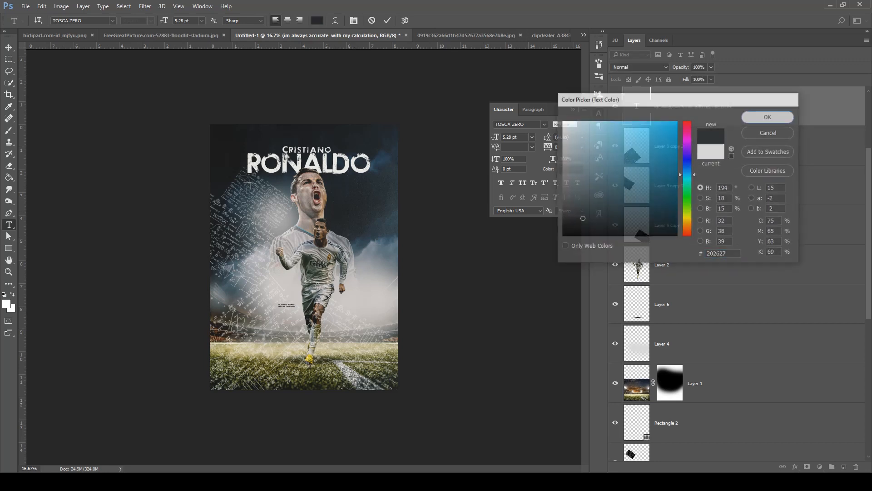
- Enlarge the tagline text to 25.68 pt and move it onto the grass at the running player's feet
{"action": "left_click", "coordinate": [8, 47]}
{"action": "key", "text": "ctrl+t"}
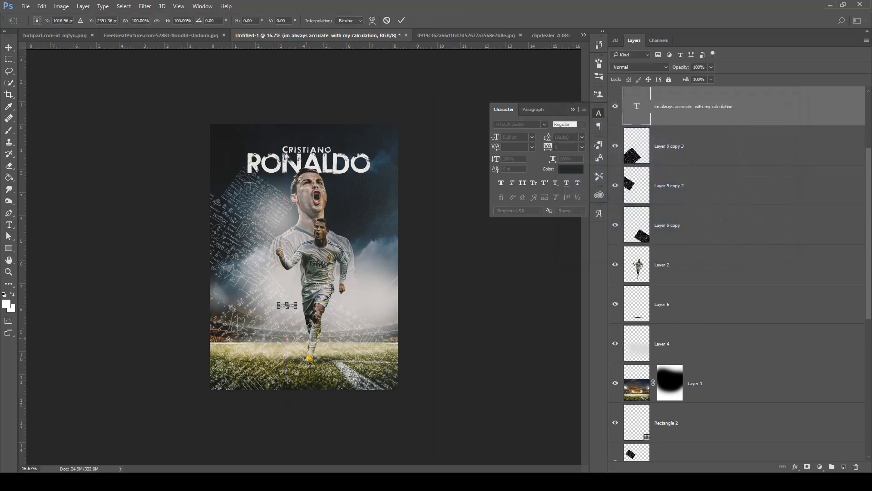
{"action": "left_click_drag", "start_coordinate": [297, 303], "coordinate": [328, 365]}
{"action": "key", "text": "Return"}
- Change the tagline's font to Century Gothic and its colour to white, ffffff
{"action": "double_click", "coordinate": [637, 107]}
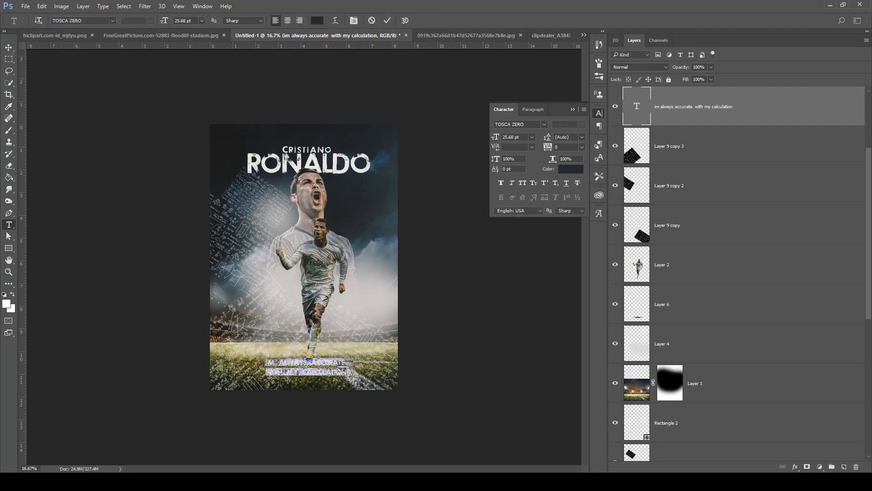
{"action": "left_click", "coordinate": [112, 21]}
{"action": "left_click", "coordinate": [86, 50]}
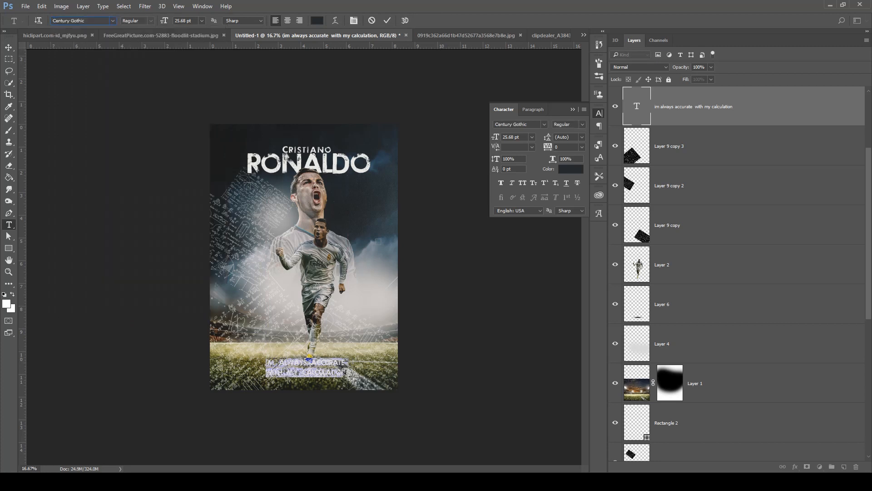
{"action": "left_click", "coordinate": [317, 20]}
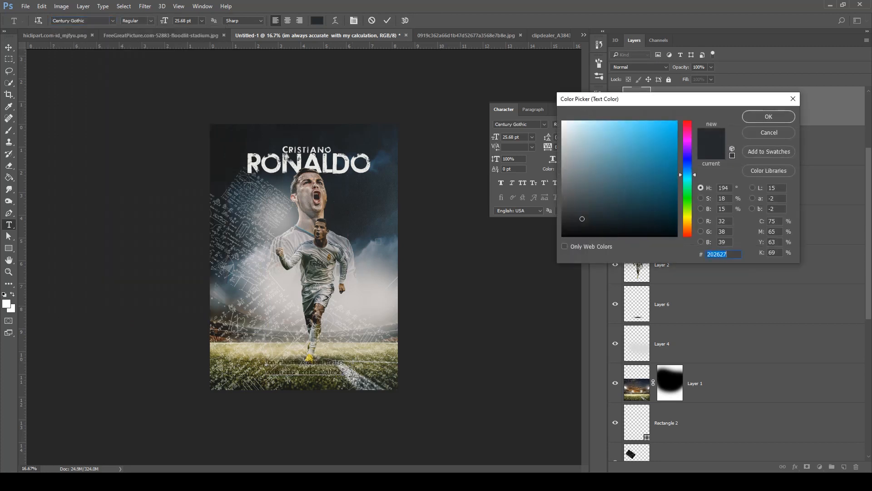
{"action": "type", "text": "ffffff"}
{"action": "left_click", "coordinate": [769, 117]}
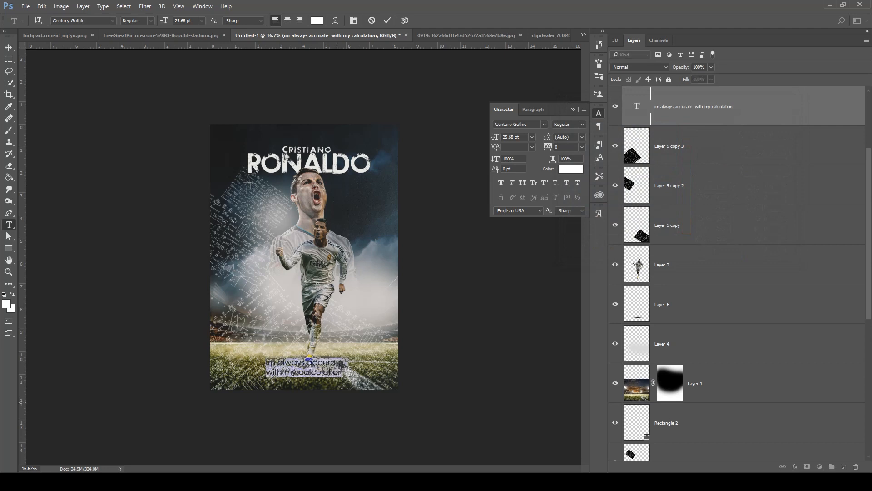
- Apply faux bold to the tagline's second line, "with my calculation"
{"action": "left_click_drag", "start_coordinate": [343, 374], "coordinate": [265, 372]}
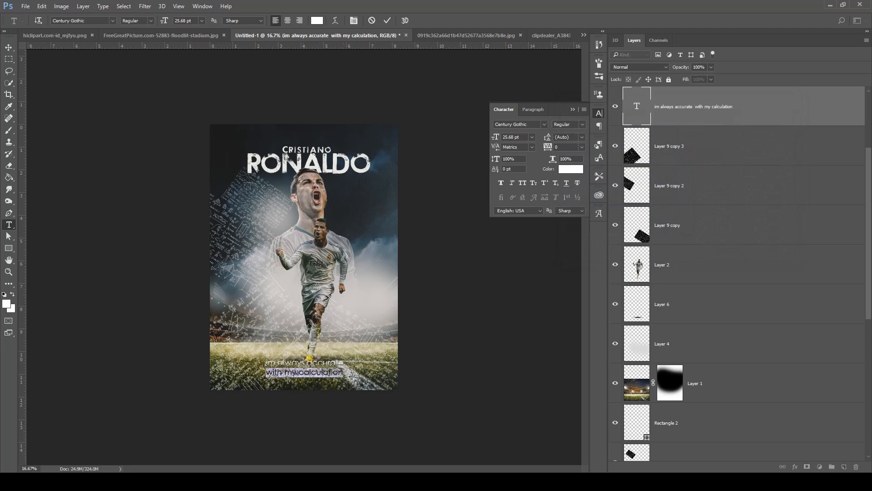
{"action": "key", "text": "ctrl+shift+b"}
{"action": "left_click", "coordinate": [8, 47]}
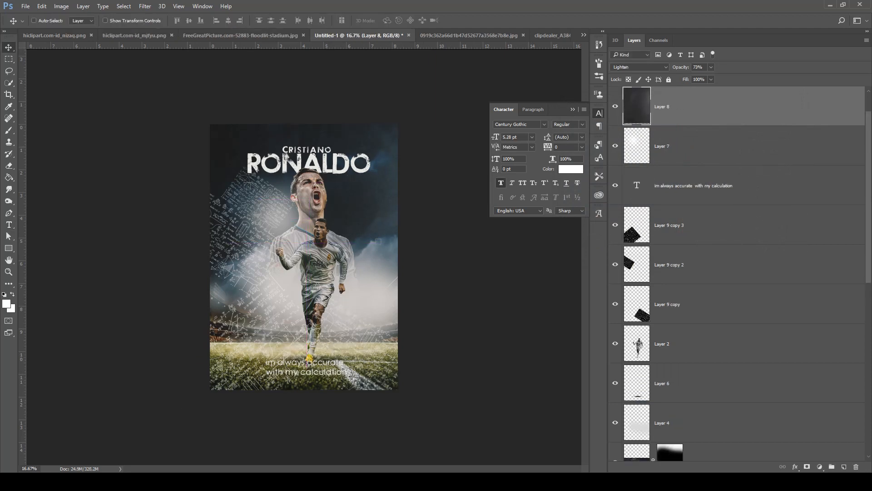
{"action": "key", "text": "ctrl+z"}
- Scale the tagline text to 54.03% and move it above the "CRISTIANO" title
{"action": "left_click", "coordinate": [692, 186]}
{"action": "key", "text": "ctrl+t"}
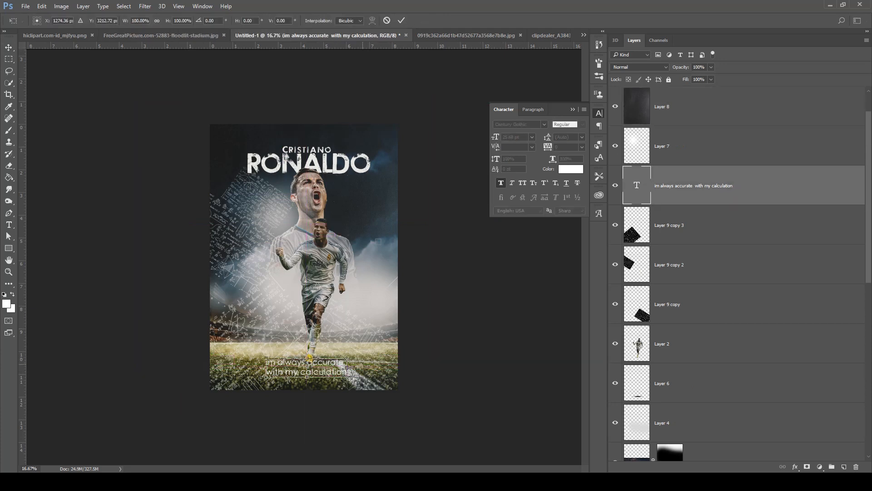
{"action": "left_click_drag", "start_coordinate": [347, 377], "coordinate": [326, 143]}
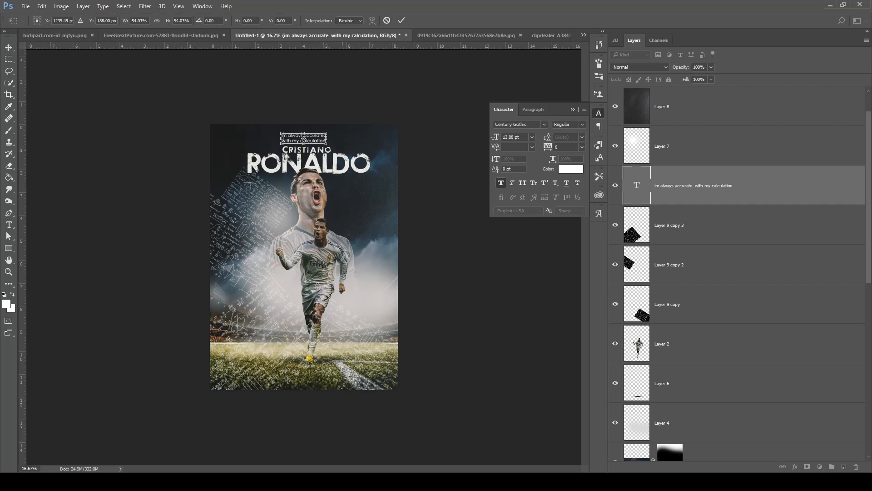
{"action": "key", "text": "Return"}
- Nudge the tagline right and slightly down so it sits centred just above "CRISTIANO"
{"action": "key", "text": "Right"}
{"action": "key", "text": "Right"}
{"action": "key", "text": "Right"}
{"action": "key", "text": "Right"}
{"action": "key", "text": "Right"}
{"action": "key", "text": "Right"}
{"action": "key", "text": "Right"}
{"action": "key", "text": "Right"}
{"action": "key", "text": "Right"}
{"action": "key", "text": "Right"}
{"action": "key", "text": "Right"}
{"action": "key", "text": "Right"}
{"action": "key", "text": "Right"}
{"action": "key", "text": "Right"}
{"action": "key", "text": "Right"}
{"action": "key", "text": "Right"}
{"action": "key", "text": "Right"}
{"action": "key", "text": "Right"}
{"action": "key", "text": "Down"}
{"action": "key", "text": "Down"}
{"action": "key", "text": "Down"}
{"action": "key", "text": "Down"}
{"action": "key", "text": "Down"}
{"action": "key", "text": "Down"}
{"action": "key", "text": "Down"}
{"action": "key", "text": "Down"}
{"action": "key", "text": "Down"}
{"action": "key", "text": "Down"}
{"action": "key", "text": "Down"}
{"action": "key", "text": "Down"}
{"action": "key", "text": "Down"}
{"action": "key", "text": "Down"}
{"action": "key", "text": "Down"}
{"action": "key", "text": "Down"}
{"action": "key", "text": "Down"}
{"action": "key", "text": "Down"}
{"action": "key", "text": "Right"}
{"action": "key", "text": "Right"}
{"action": "key", "text": "Right"}
{"action": "key", "text": "Right"}
{"action": "key", "text": "Right"}
{"action": "key", "text": "Right"}
{"action": "key", "text": "Right"}
{"action": "key", "text": "Right"}
{"action": "key", "text": "Right"}
{"action": "key", "text": "Right"}
{"action": "key", "text": "Right"}
{"action": "key", "text": "Right"}
{"action": "key", "text": "Right"}
{"action": "key", "text": "Right"}
{"action": "key", "text": "Right"}
{"action": "key", "text": "Right"}
{"action": "key", "text": "Right"}
{"action": "key", "text": "Right"}
{"action": "key", "text": "Right"}
{"action": "key", "text": "Right"}
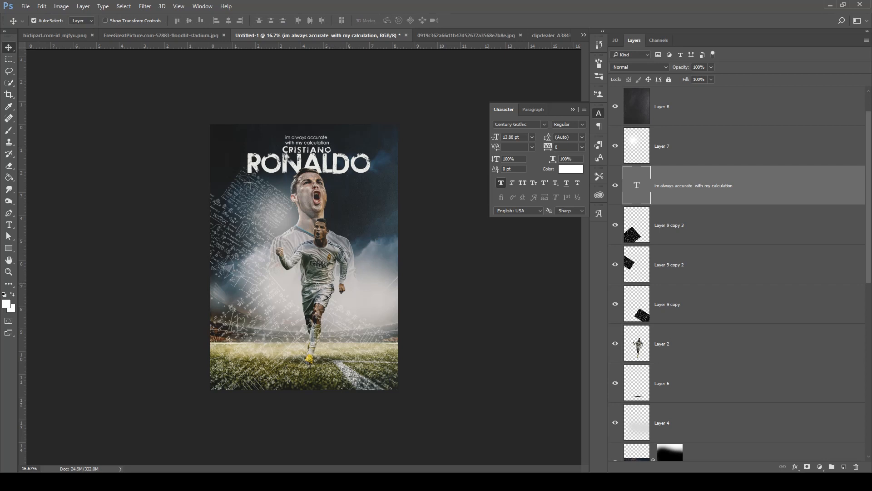
- Add a new layer directly above the tagline text layer and choose the 2722 px splatter brush for painting
{"action": "left_click", "coordinate": [844, 466]}
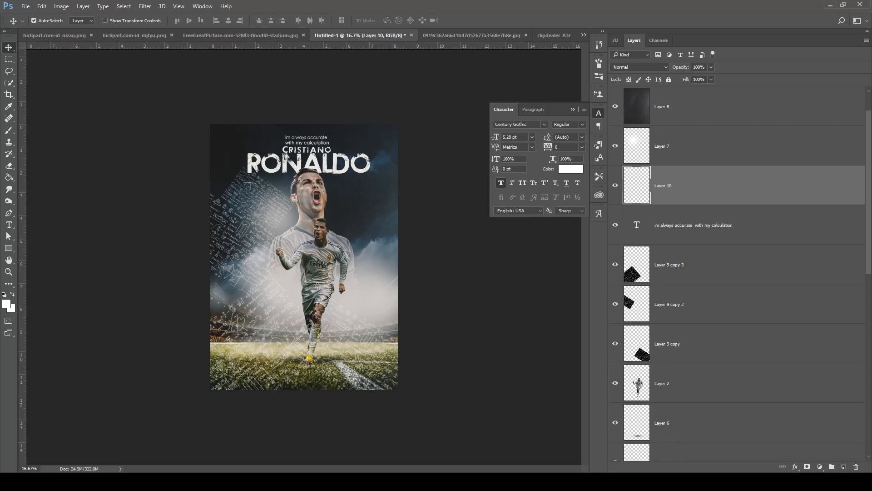
{"action": "left_click", "coordinate": [9, 130]}
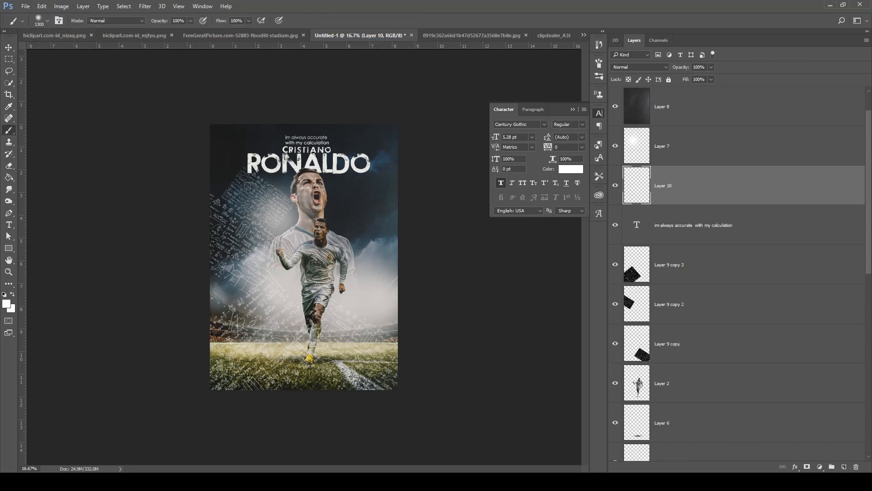
{"action": "left_click", "coordinate": [47, 21]}
{"action": "scroll", "coordinate": [57, 132], "scroll_direction": "down", "scroll_amount": 5}
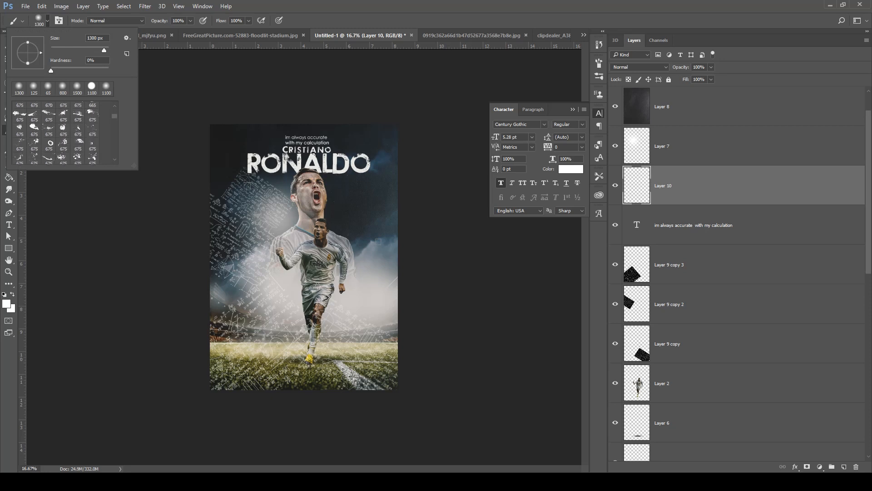
{"action": "scroll", "coordinate": [57, 131], "scroll_direction": "down", "scroll_amount": 5}
{"action": "scroll", "coordinate": [63, 132], "scroll_direction": "down", "scroll_amount": 5}
{"action": "scroll", "coordinate": [63, 132], "scroll_direction": "down", "scroll_amount": 5}
{"action": "scroll", "coordinate": [63, 132], "scroll_direction": "down", "scroll_amount": 5}
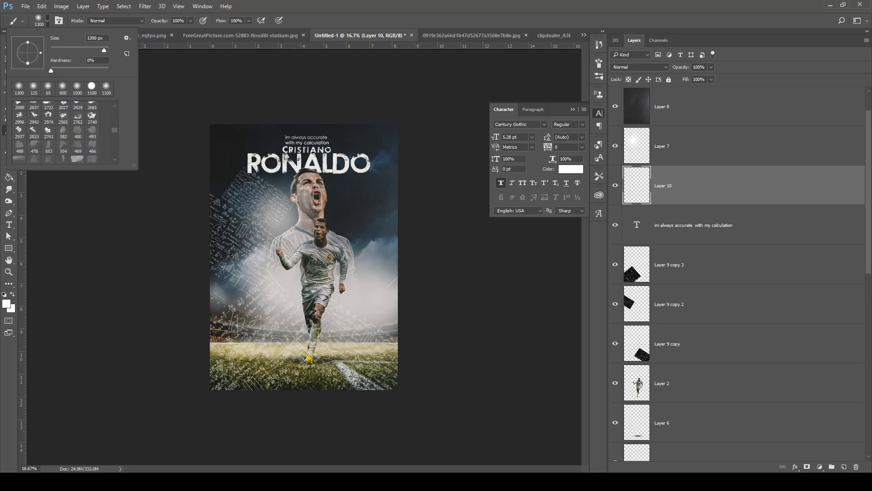
{"action": "scroll", "coordinate": [64, 131], "scroll_direction": "down", "scroll_amount": 5}
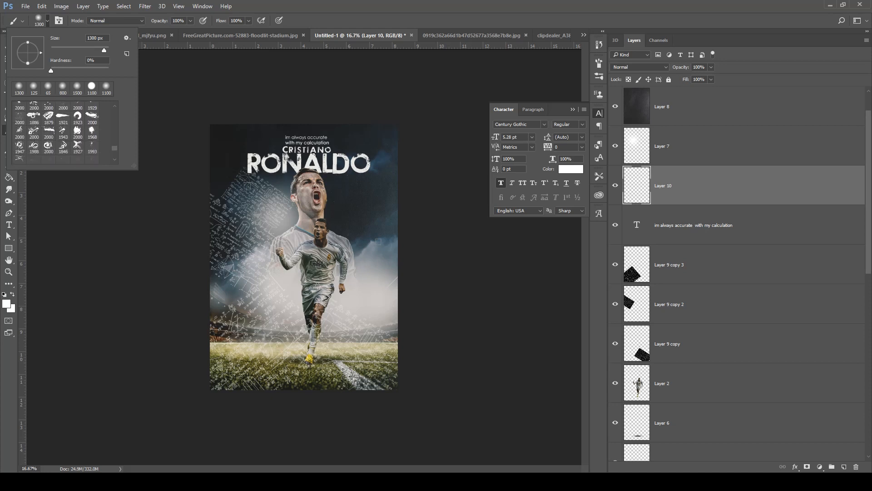
{"action": "scroll", "coordinate": [64, 132], "scroll_direction": "up", "scroll_amount": 5}
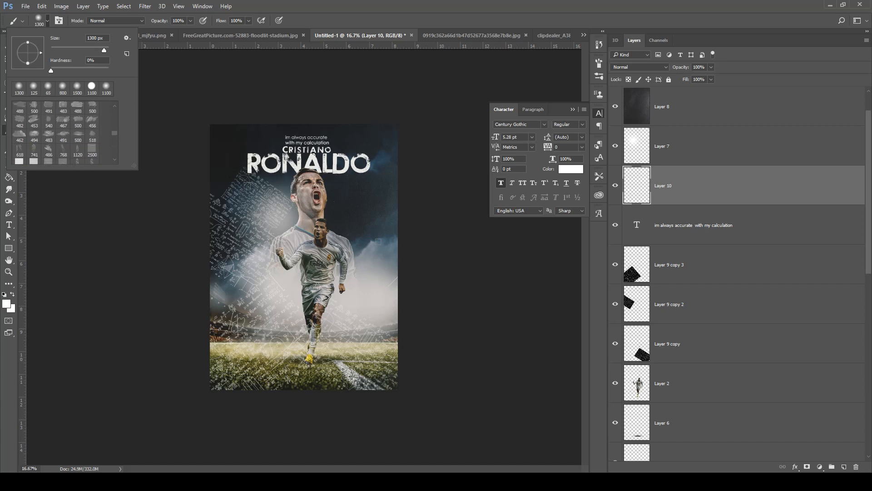
{"action": "scroll", "coordinate": [64, 132], "scroll_direction": "up", "scroll_amount": 8}
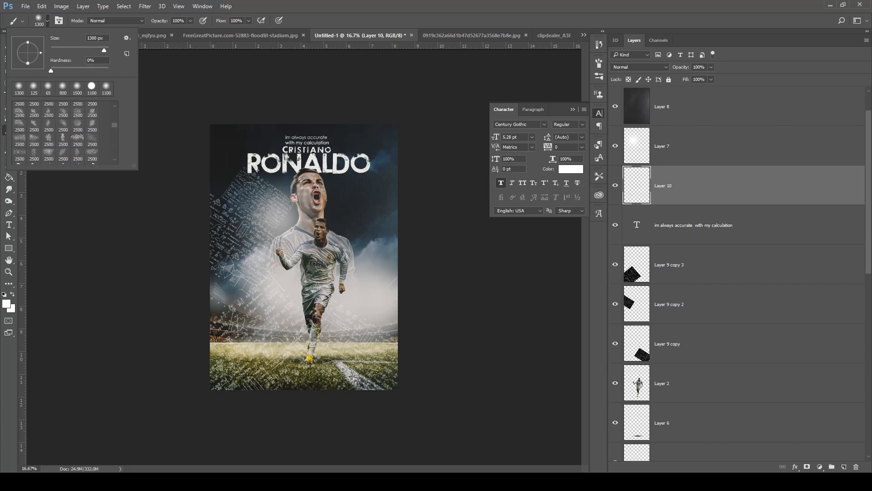
{"action": "scroll", "coordinate": [63, 132], "scroll_direction": "down", "scroll_amount": 3}
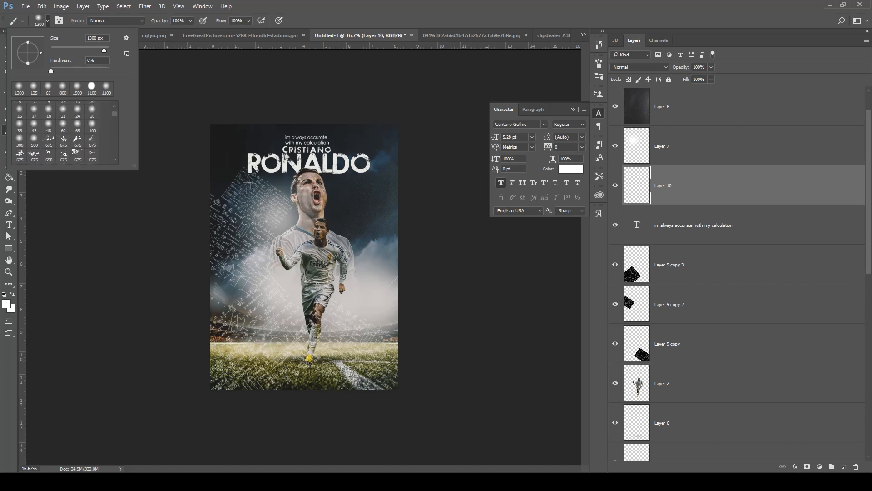
{"action": "scroll", "coordinate": [64, 132], "scroll_direction": "down", "scroll_amount": 10}
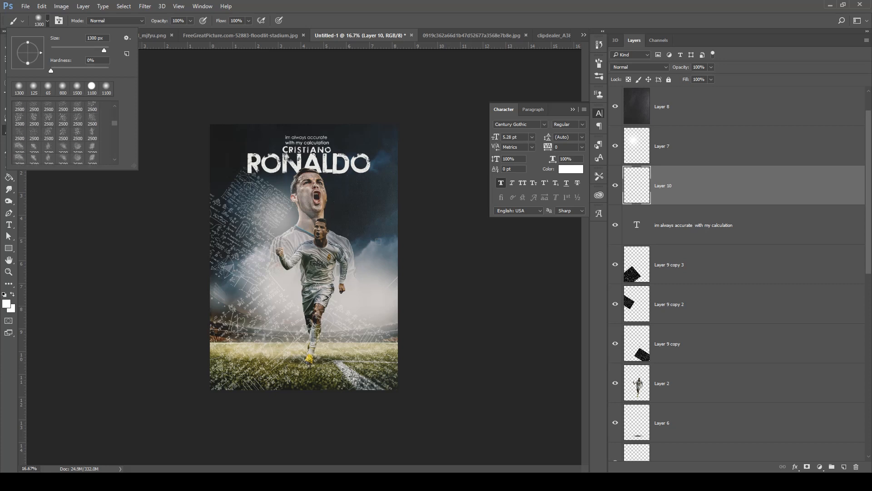
{"action": "scroll", "coordinate": [64, 131], "scroll_direction": "down", "scroll_amount": 4}
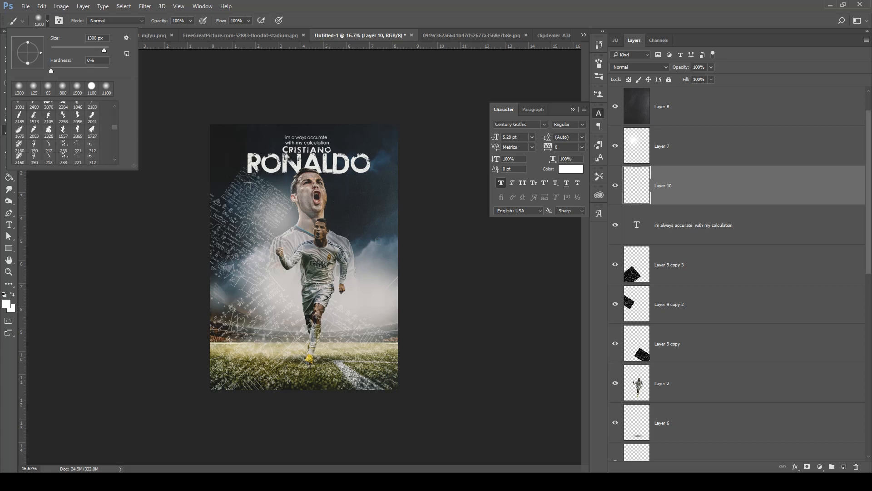
{"action": "left_click", "coordinate": [48, 124]}
- Stamp a white splatter across the middle of the poster and move its layer directly below Layer 5, behind both player cutouts
{"action": "left_click", "coordinate": [332, 274]}
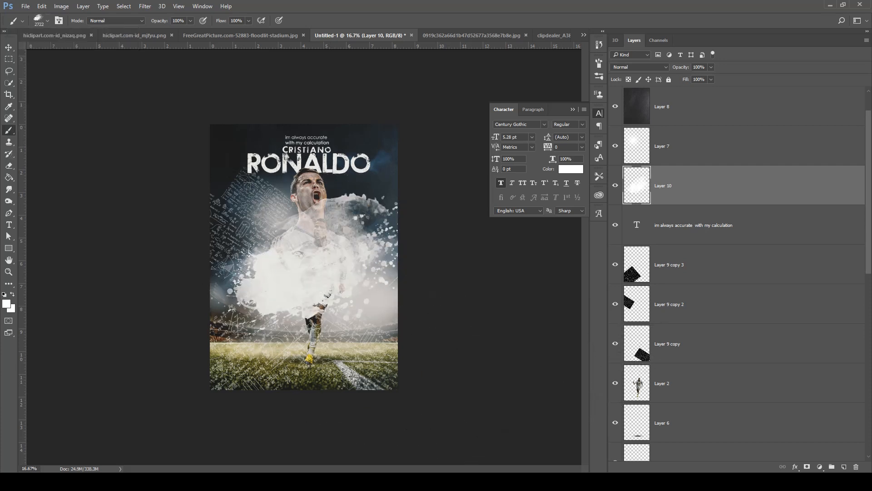
{"action": "key", "text": "ctrl+z"}
{"action": "mouse_move", "coordinate": [649, 185]}
{"action": "left_mouse_down"}
{"action": "mouse_move", "coordinate": [649, 431]}
{"action": "mouse_move", "coordinate": [649, 415]}
{"action": "left_mouse_up"}
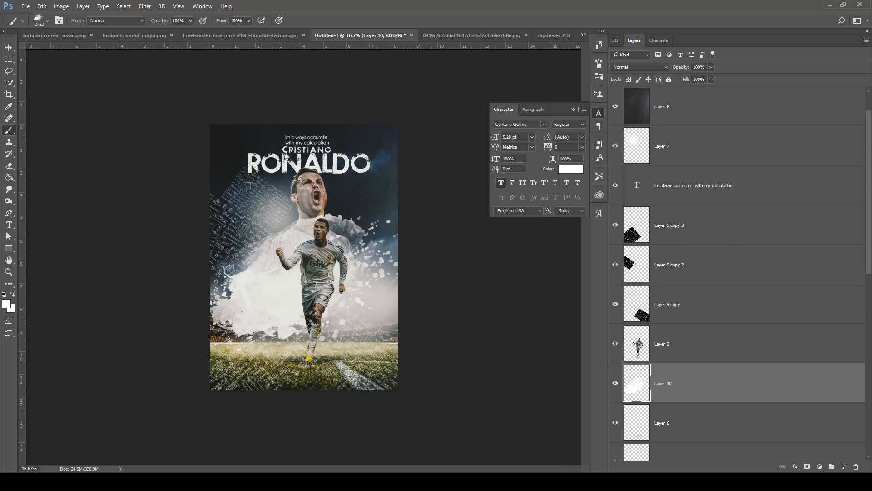
{"action": "left_click_drag", "start_coordinate": [650, 383], "coordinate": [650, 308]}
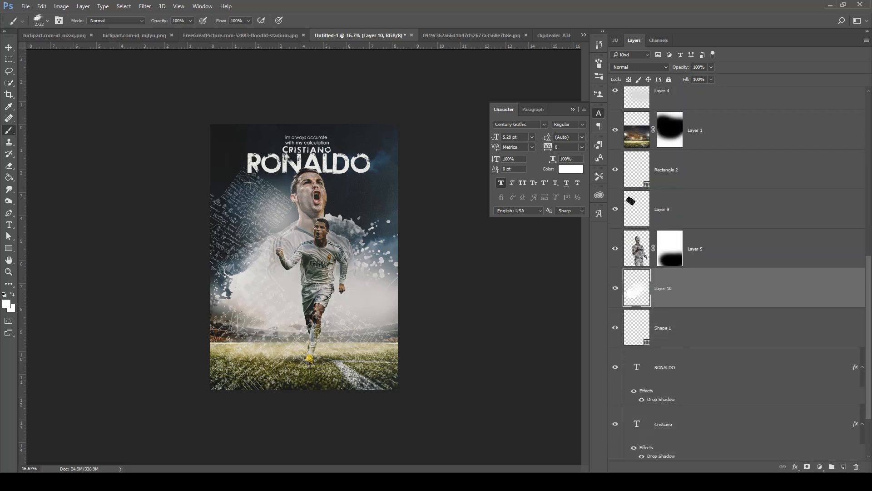